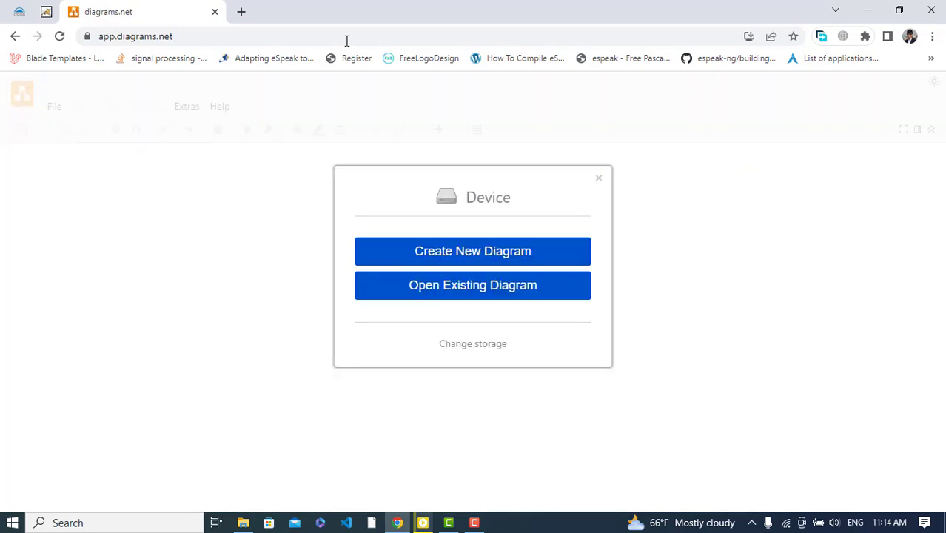
double_click(474, 201)
left_click(525, 205)
left_click_drag(478, 198, 511, 202)
left_click(516, 208)
left_click_drag(468, 199, 524, 204)
left_click(521, 202)
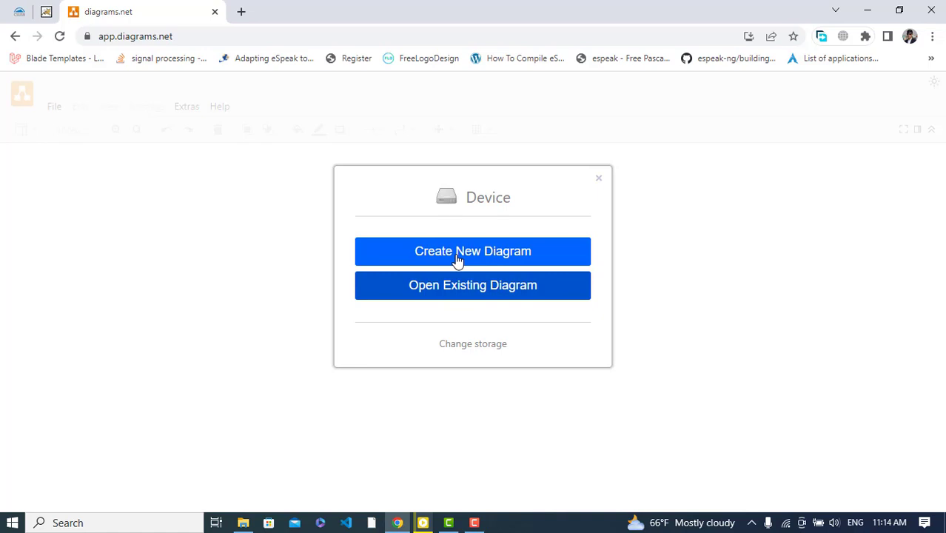
Create a new diagram from the Blank Diagram template with the filename "er diagram"
left_click(501, 257)
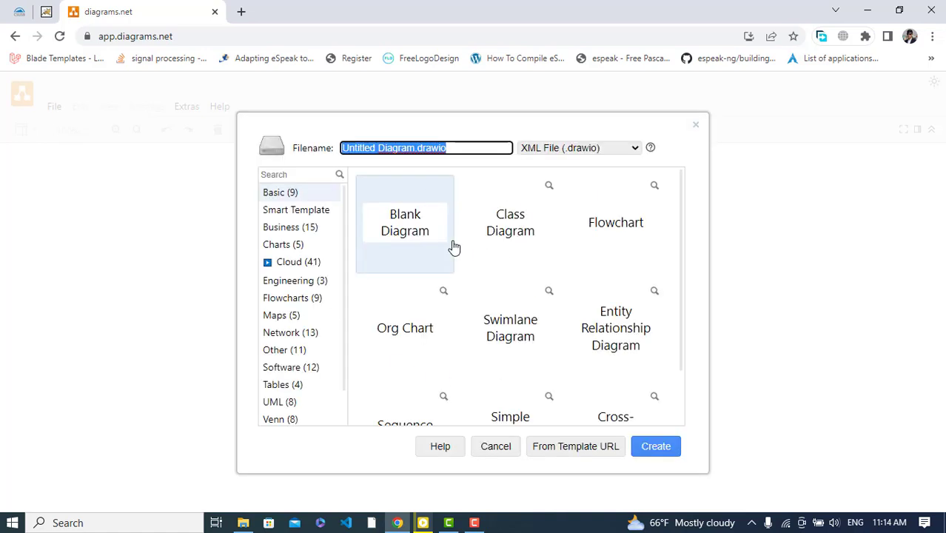
scroll(533, 311, "down", 1)
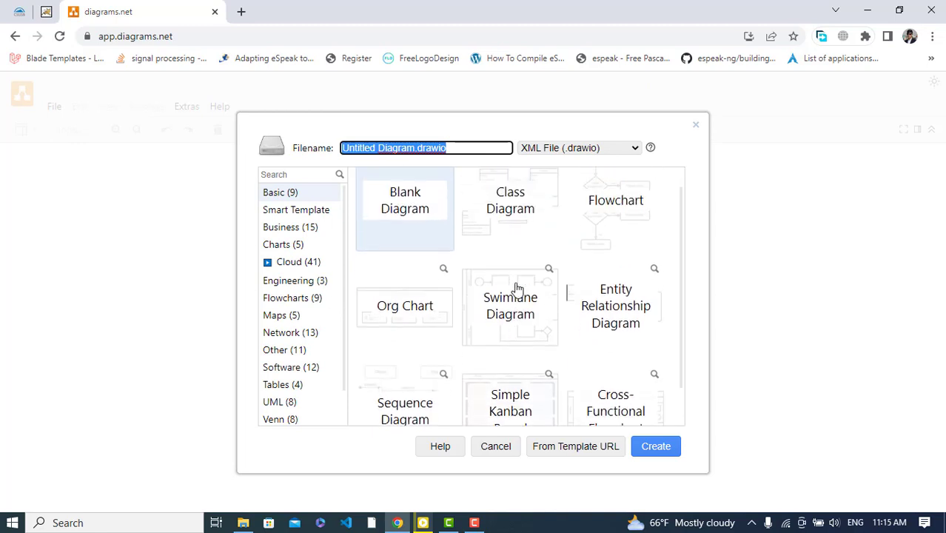
scroll(517, 287, "up", 1)
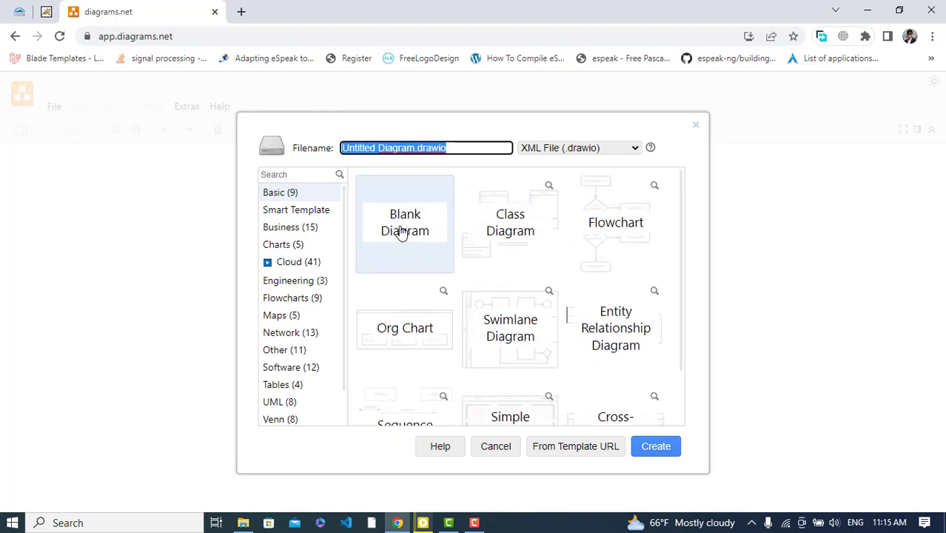
triple_click(428, 151)
type("er diagram")
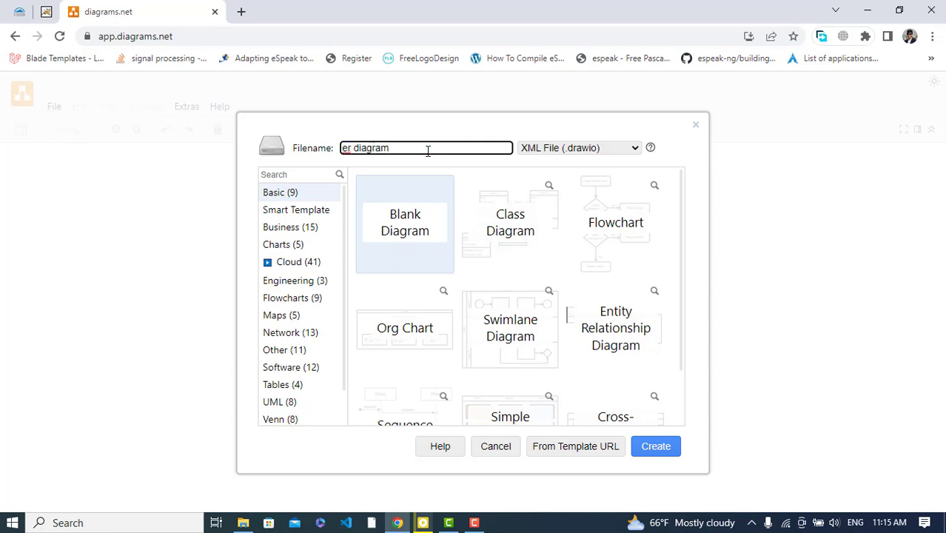
left_click(388, 222)
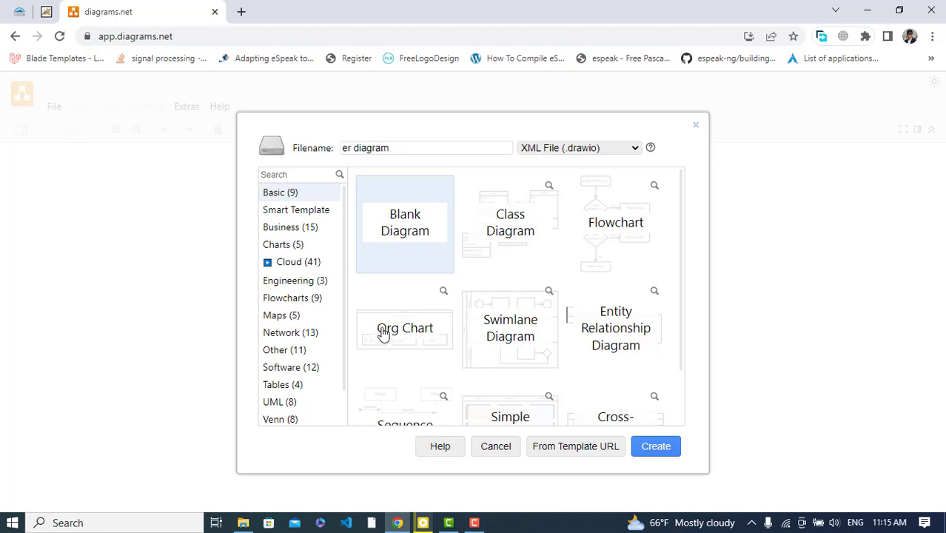
left_click(649, 453)
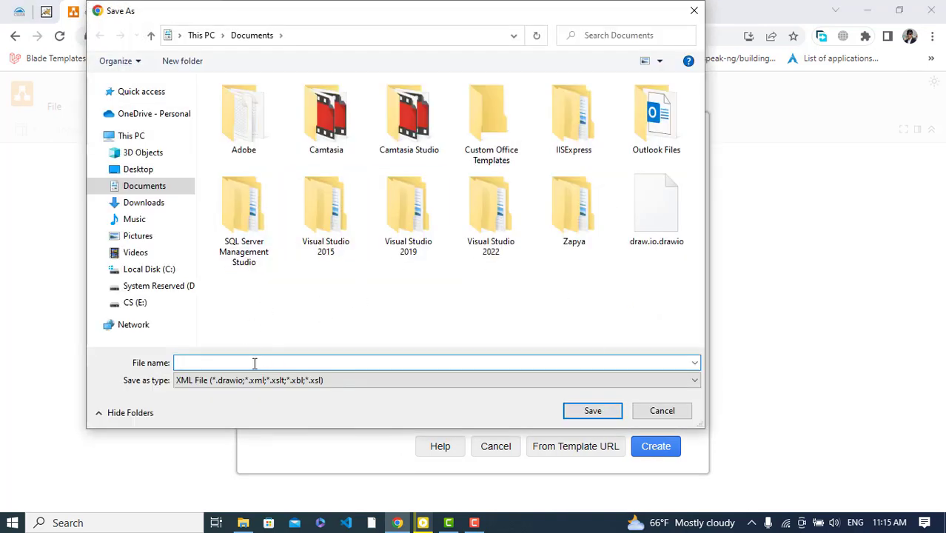
Save the new diagram file as "erdiagram" in the Documents folder and dismiss the desktop app offer
type("d")
key("BackSpace")
type("erdiagram")
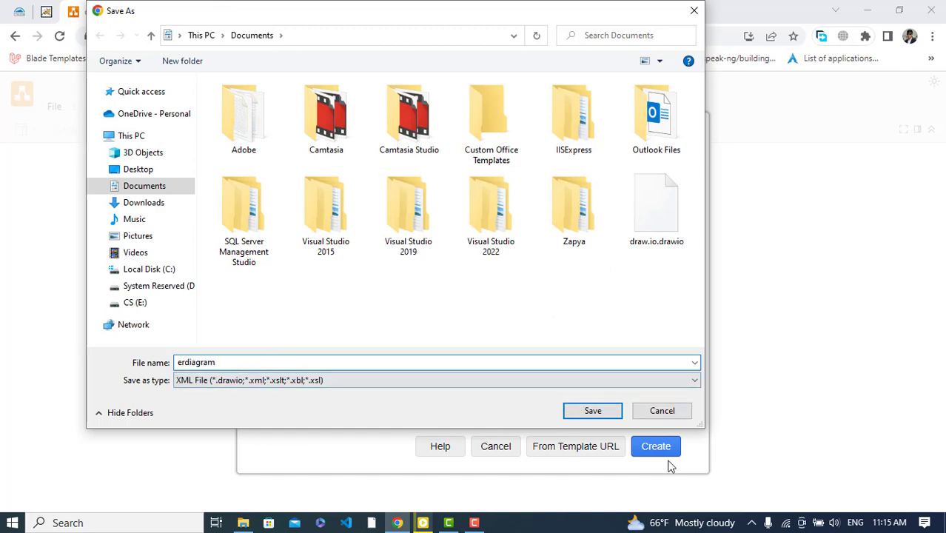
left_click(593, 411)
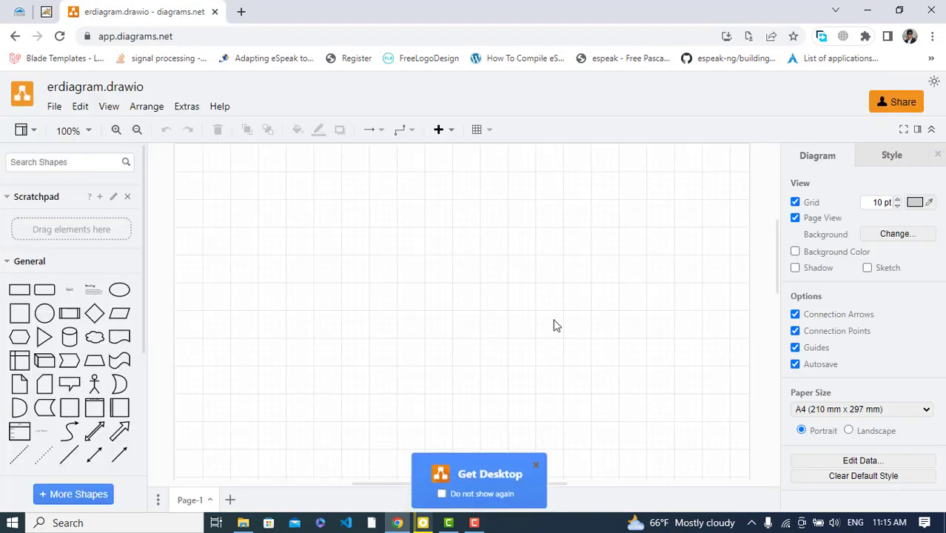
left_click(535, 463)
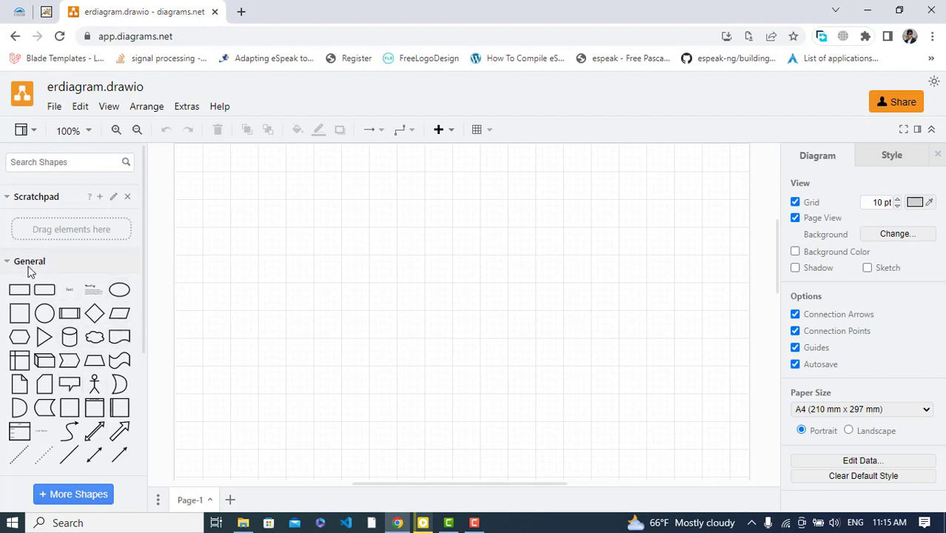
Collapse the General shape library and expand the Entity Relation library to show its shapes
left_click(6, 262)
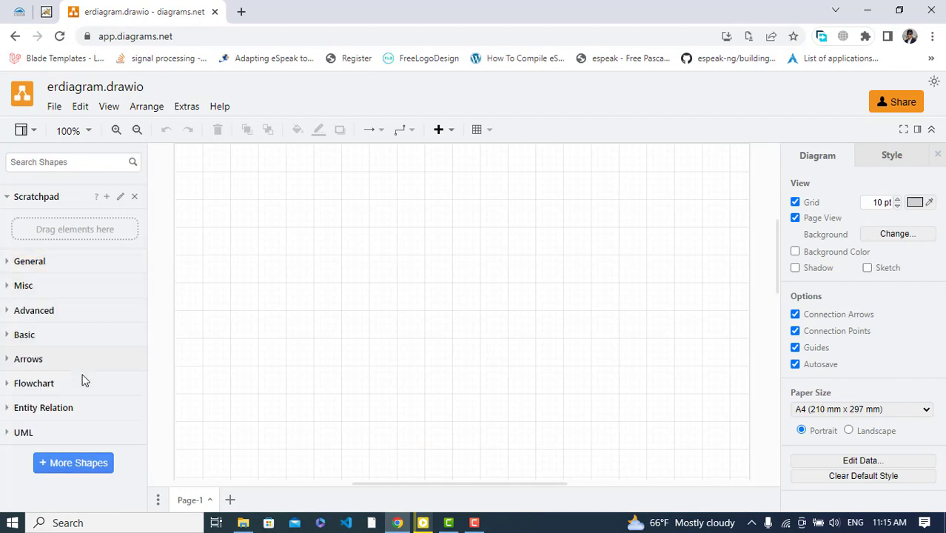
left_click(47, 410)
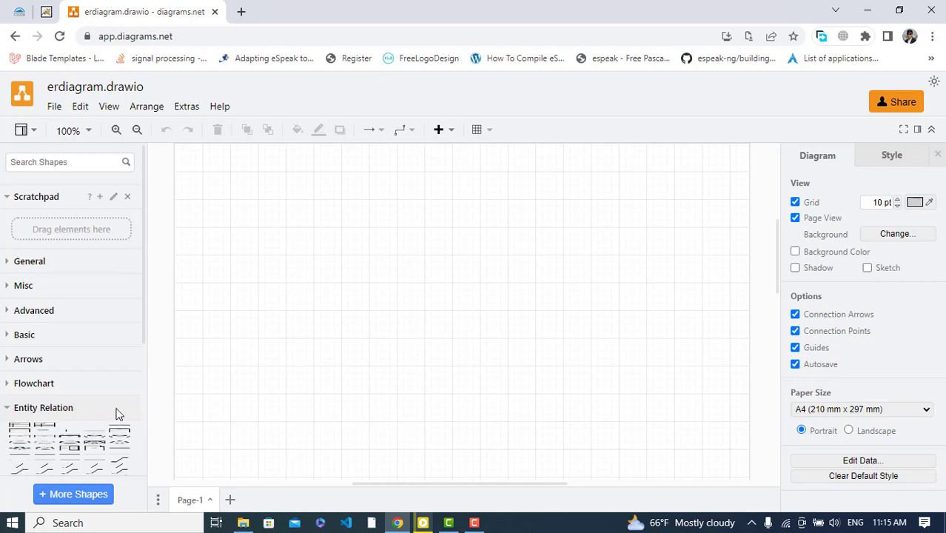
scroll(114, 311, "down", 3)
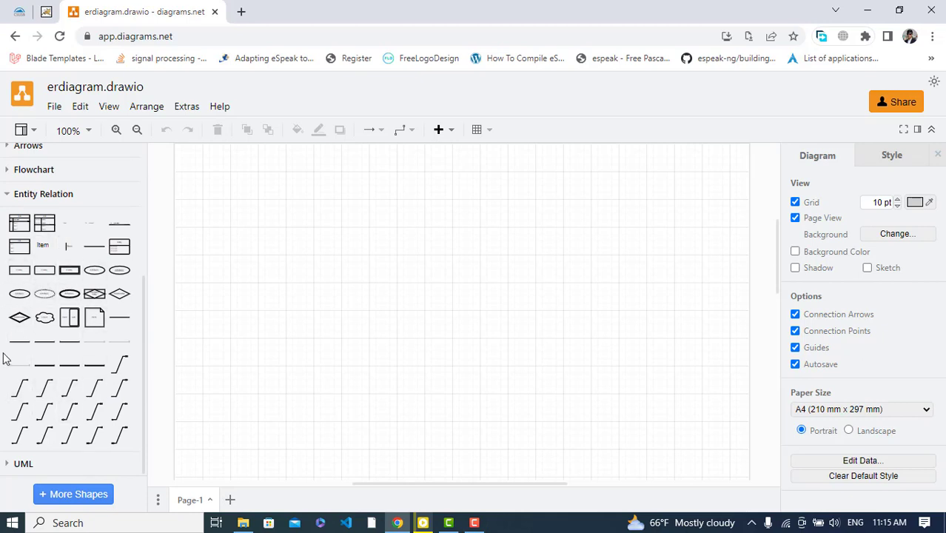
Add a plain entity rectangle, place it in the upper left area of the page and label it "Hotel"
mouse_move(69, 388)
mouse_move(23, 275)
left_click(19, 270)
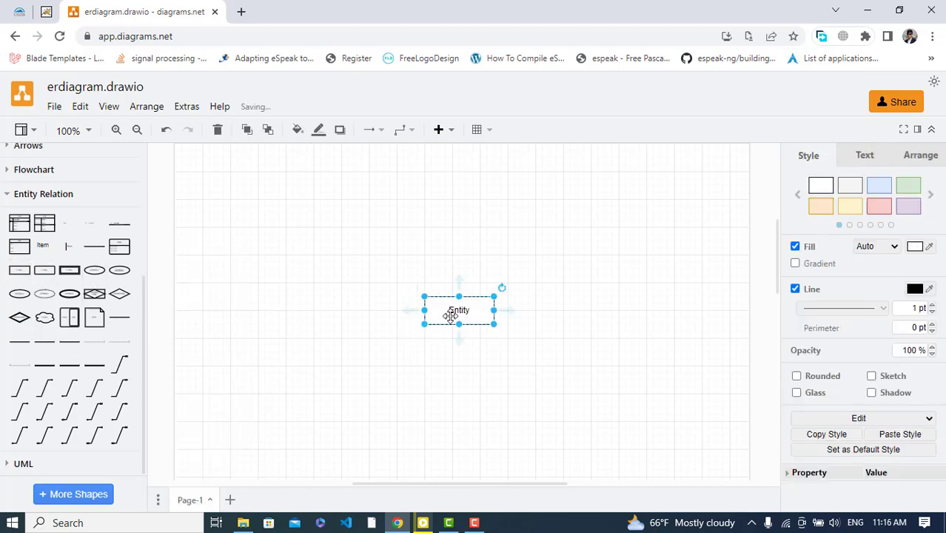
left_click_drag(452, 315, 295, 263)
double_click(295, 263)
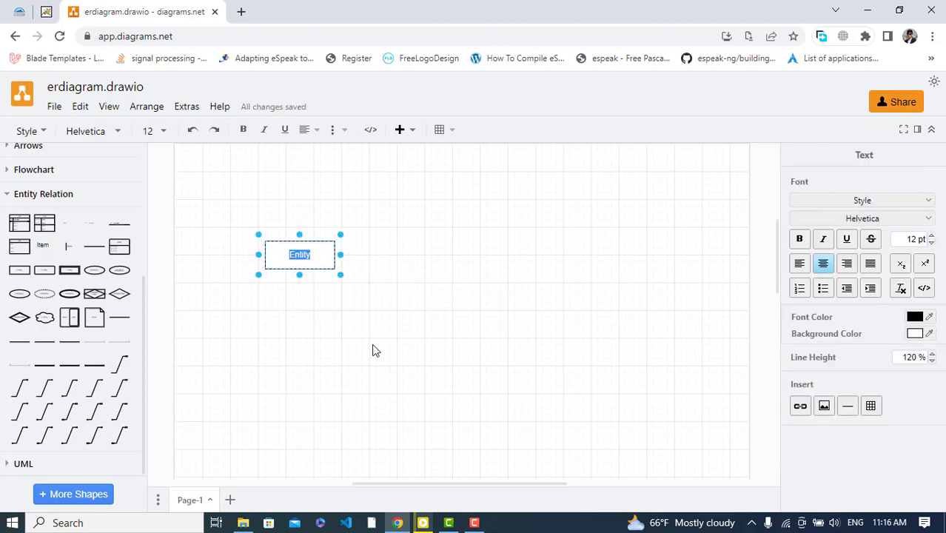
type("Hotel")
left_click(365, 287)
Create a connected copy of the Hotel entity to its right and delete the connector between the two
left_click(324, 254)
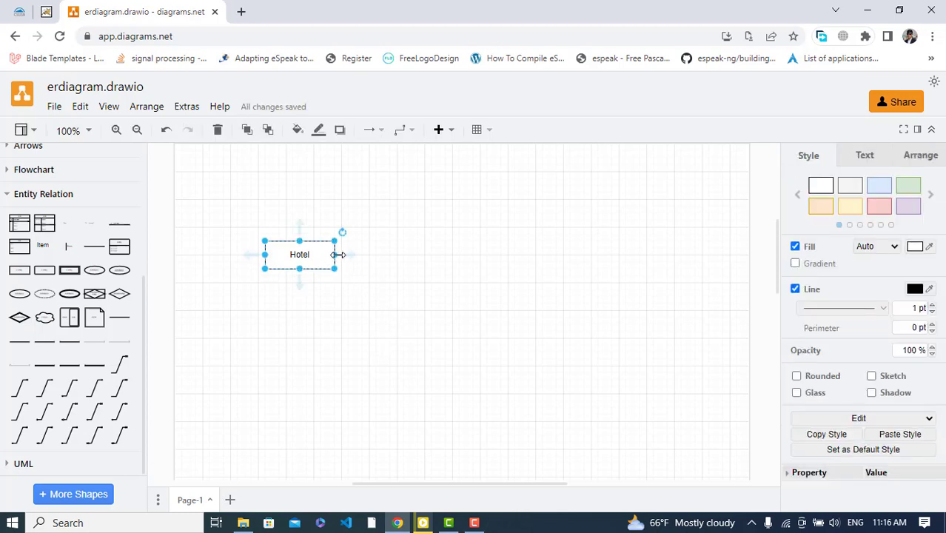
mouse_move(353, 258)
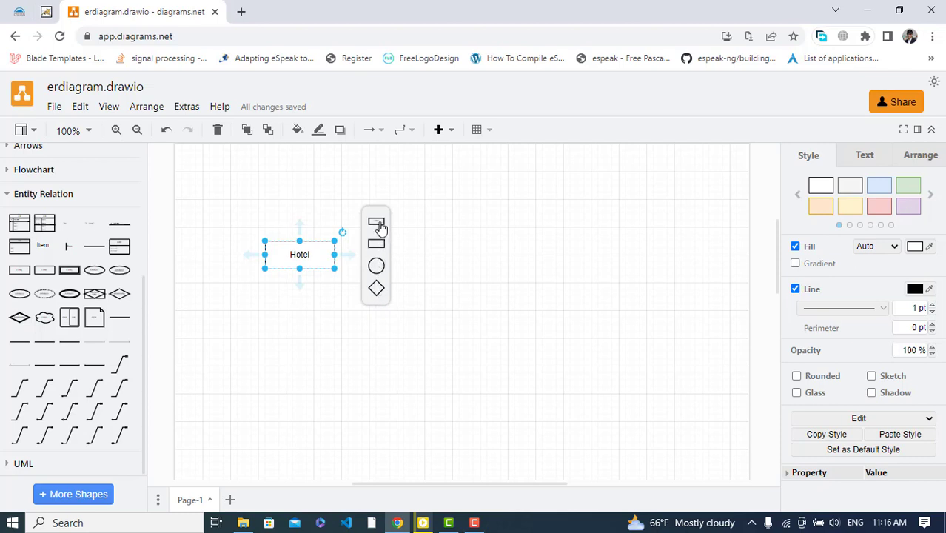
left_click(377, 223)
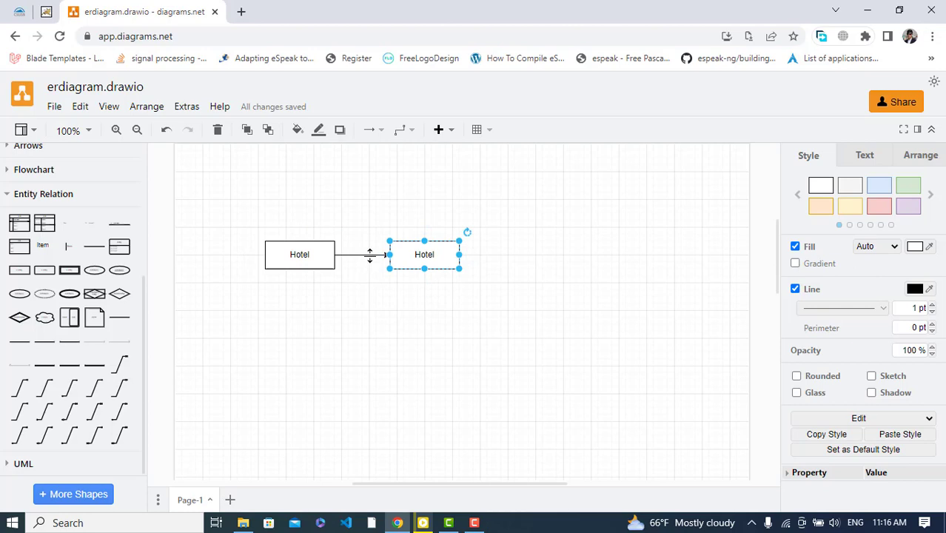
left_click(370, 254)
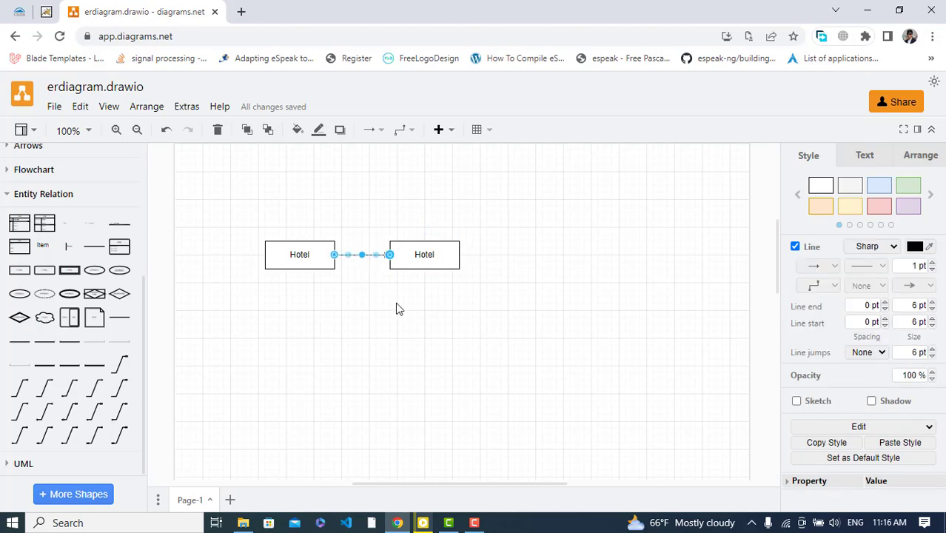
key("Delete")
Move the copied entity to the far right, level with Hotel, and rename it "Rooms"
left_click_drag(425, 259, 615, 252)
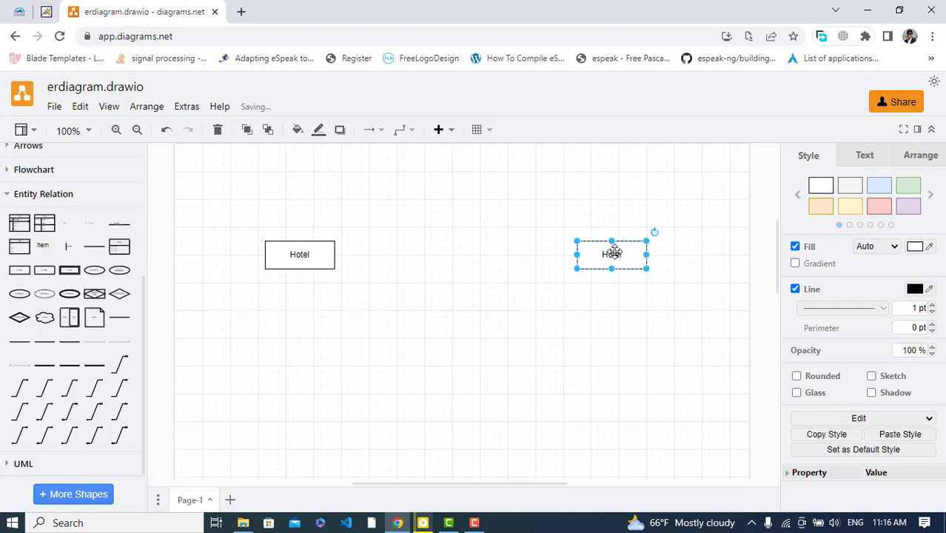
double_click(615, 252)
type("Rooms")
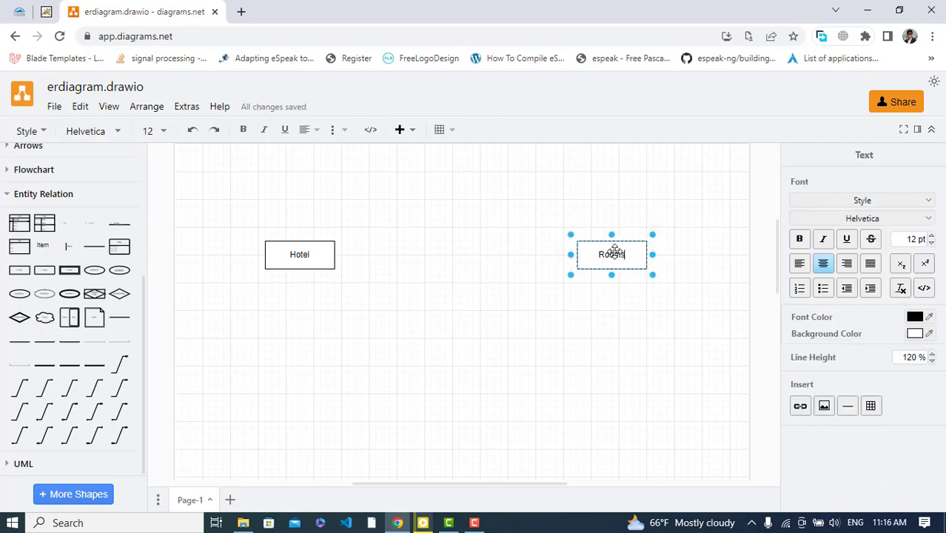
left_click(659, 325)
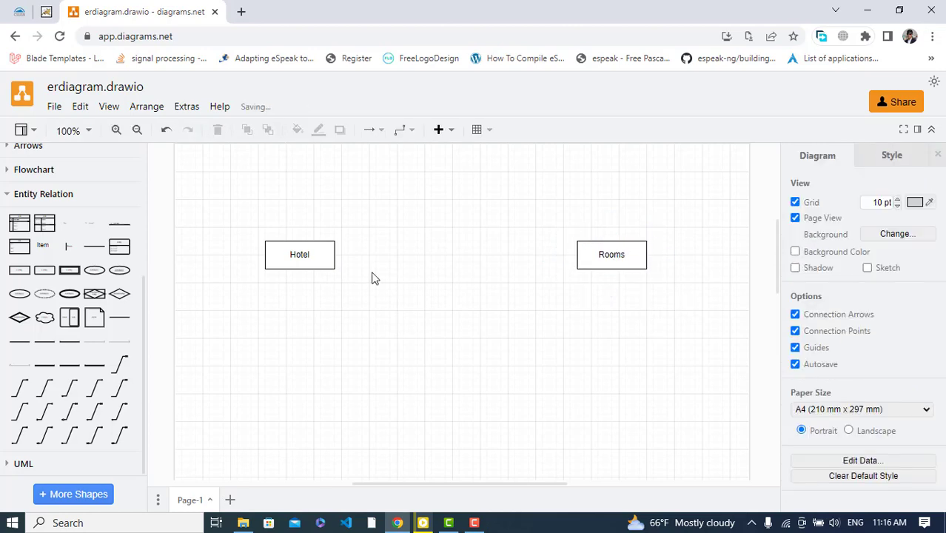
Add an entity labelled "Customer" below Hotel and delete the spare "Entity" rectangle in the middle of the page
left_click(18, 274)
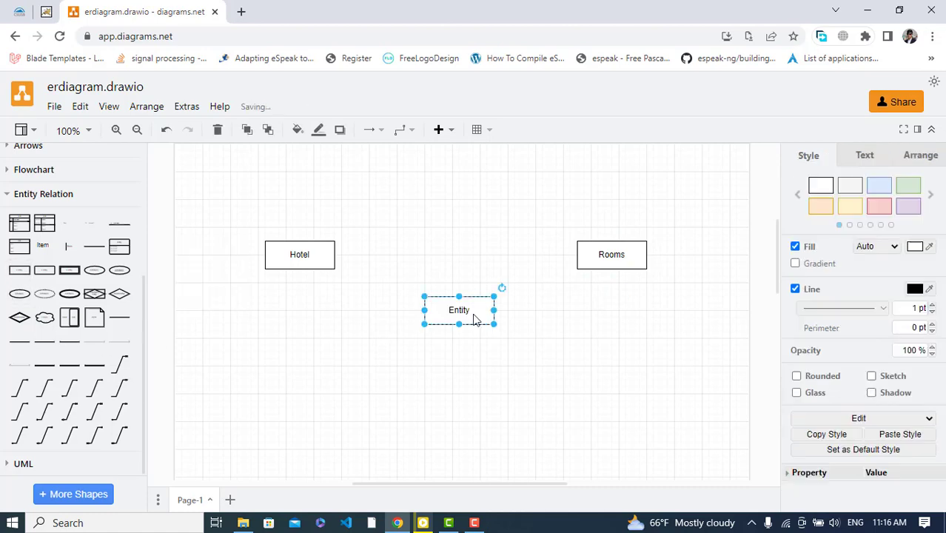
left_click_drag(464, 314, 319, 418)
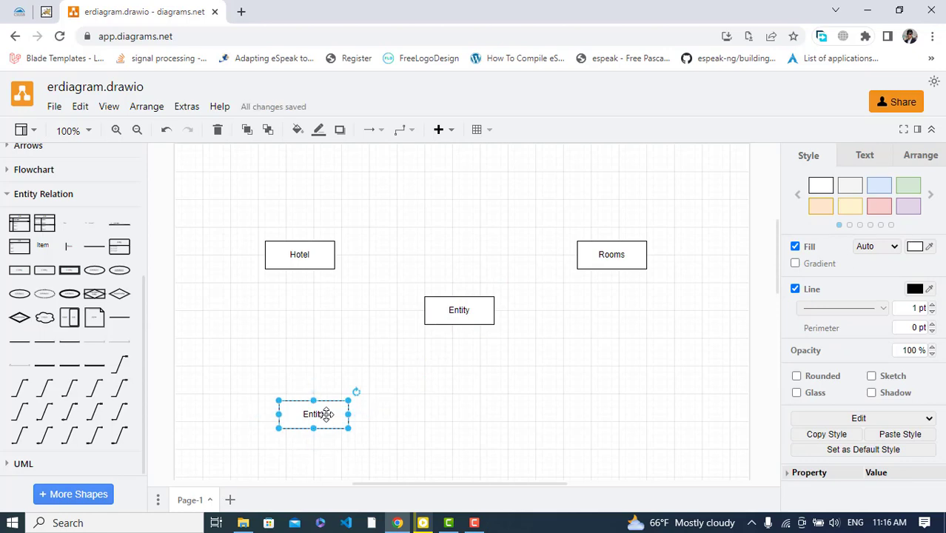
double_click(326, 414)
type("Cust")
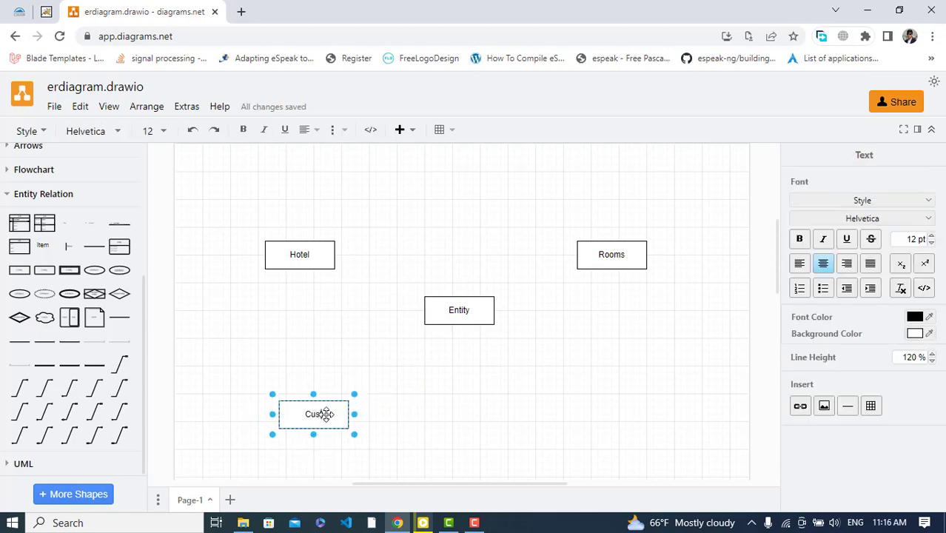
type("omer")
left_click(509, 430)
left_click(509, 431)
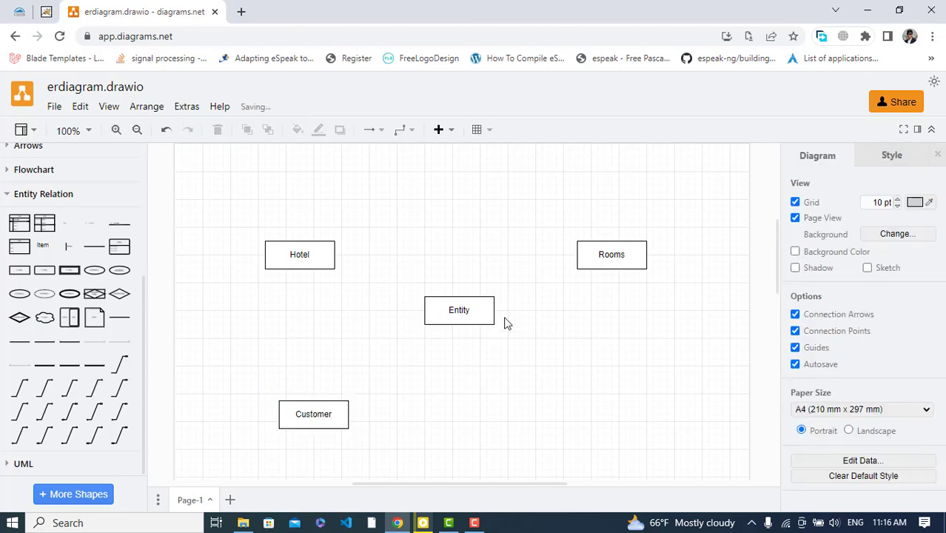
left_click(485, 313)
key("Delete")
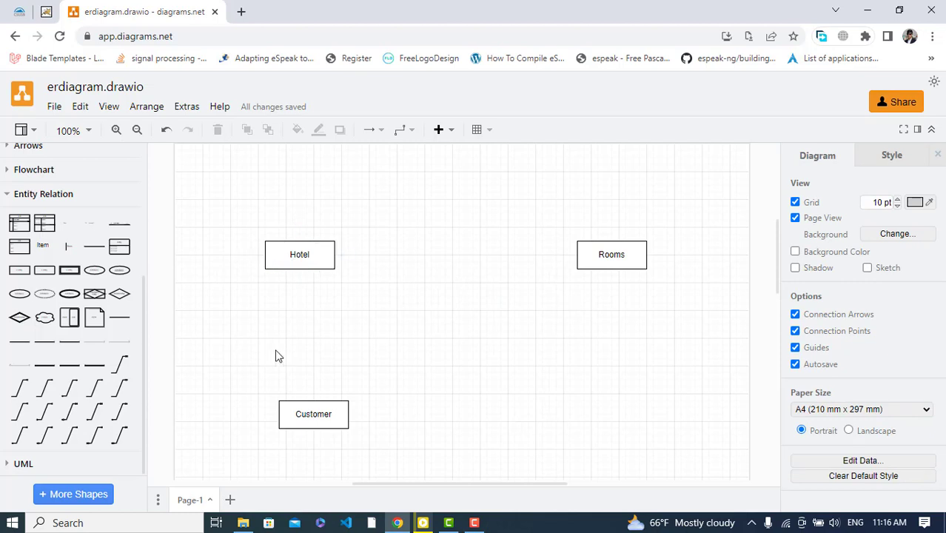
Insert a Relationship diamond in the middle of the page and shrink it by its lower right corner
mouse_move(116, 300)
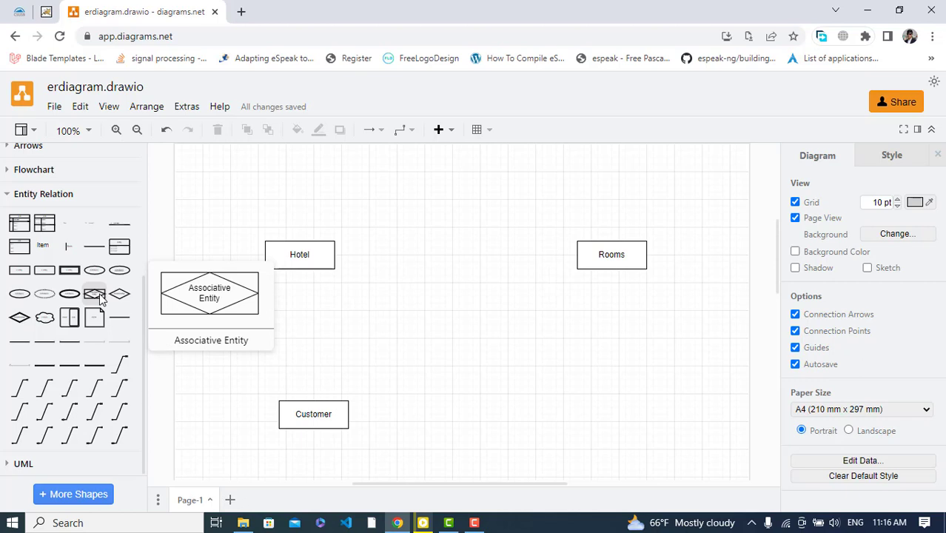
mouse_move(20, 323)
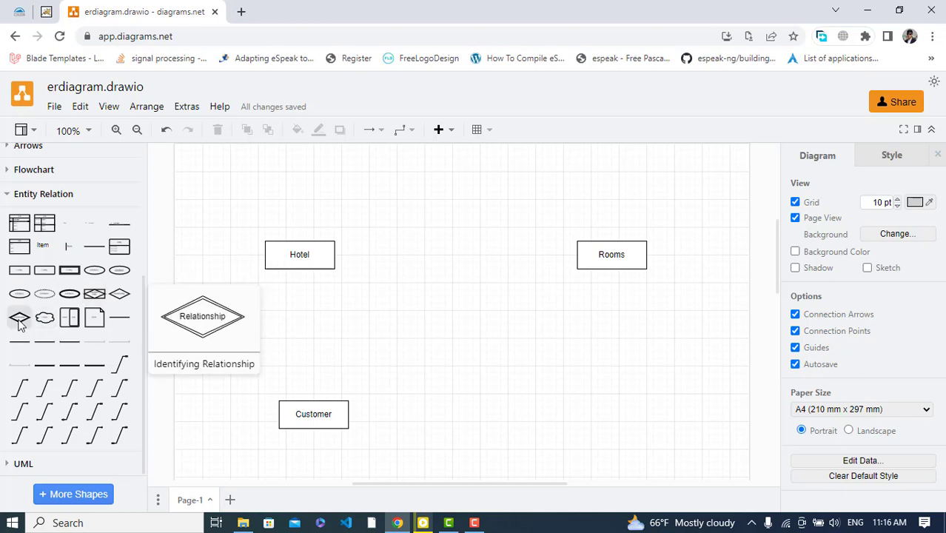
left_click(119, 294)
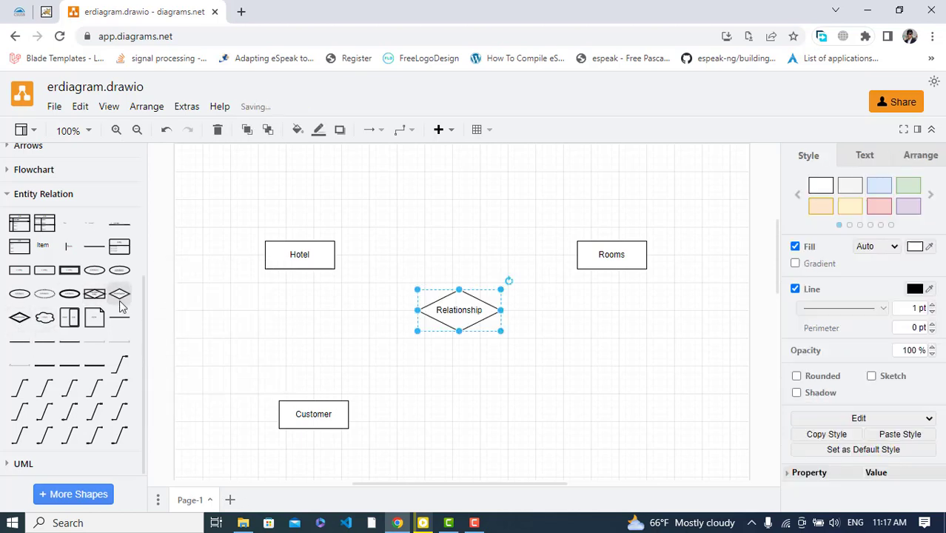
left_click_drag(501, 331, 473, 319)
Add a connected blank diamond beside the Relationship diamond, shift it slightly down and delete the connector
mouse_move(489, 309)
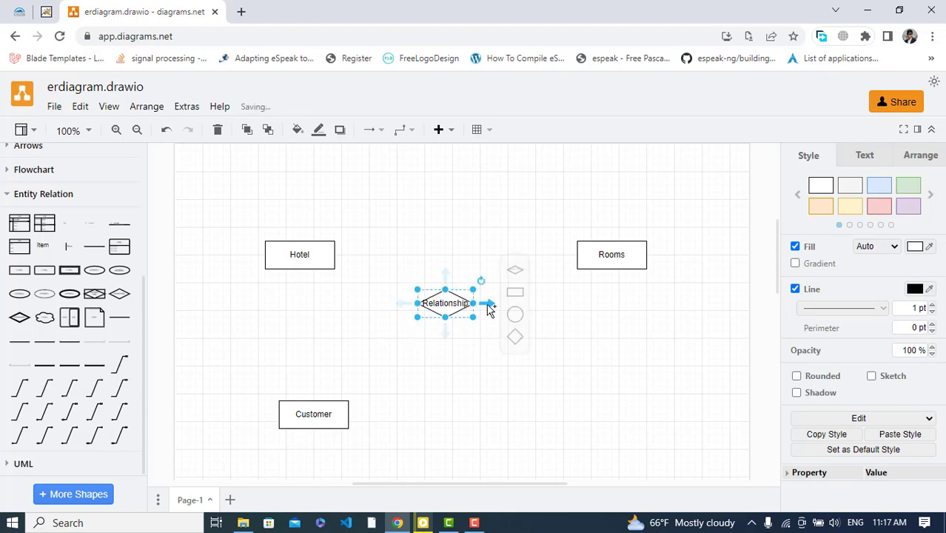
left_click(517, 338)
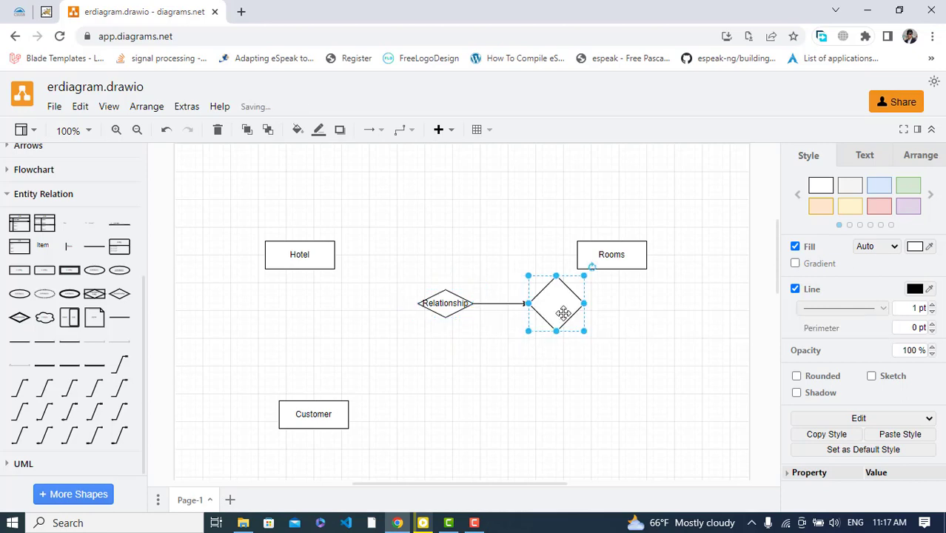
left_click_drag(563, 312, 570, 346)
double_click(567, 339)
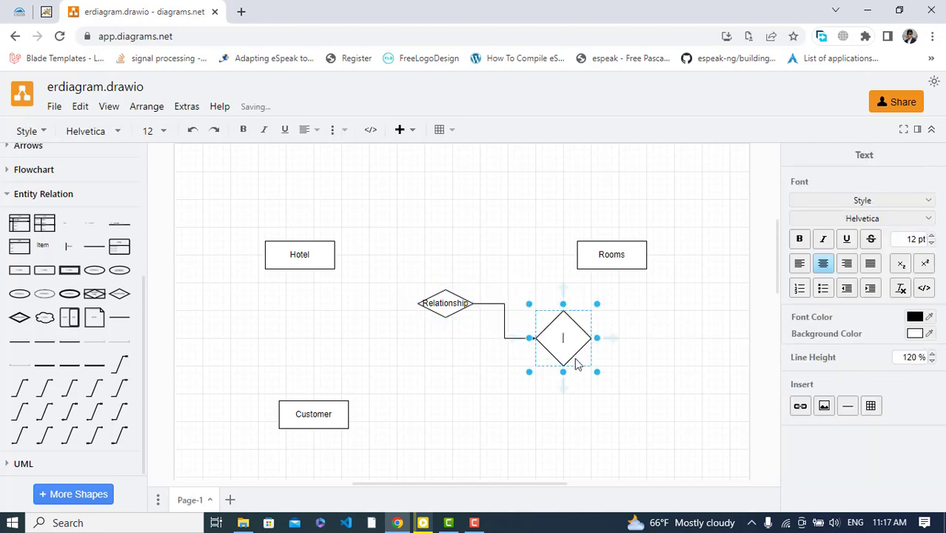
left_click(474, 359)
left_click(507, 338)
key("Delete")
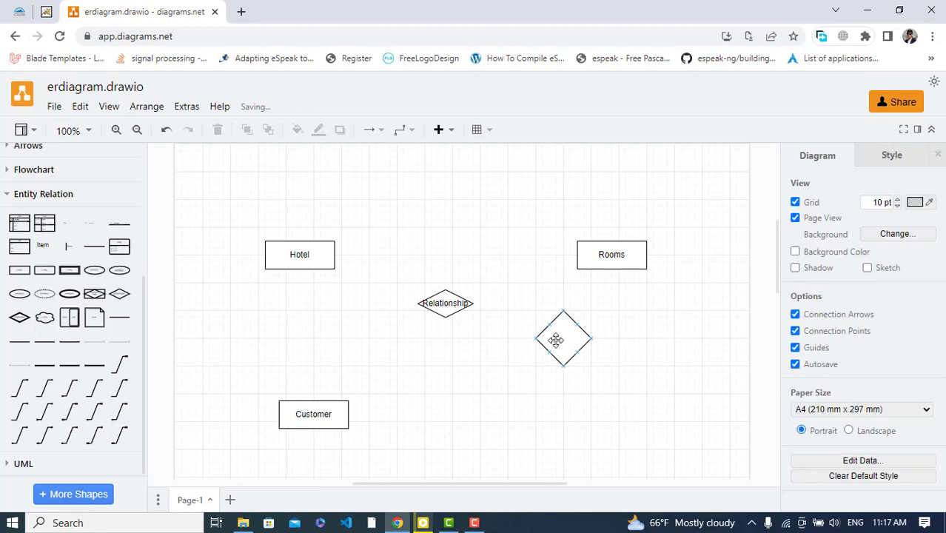
Place the blank diamond, reduced in size, between Hotel and Customer and align Customer directly below Hotel
left_click_drag(556, 340, 315, 338)
left_click(308, 414)
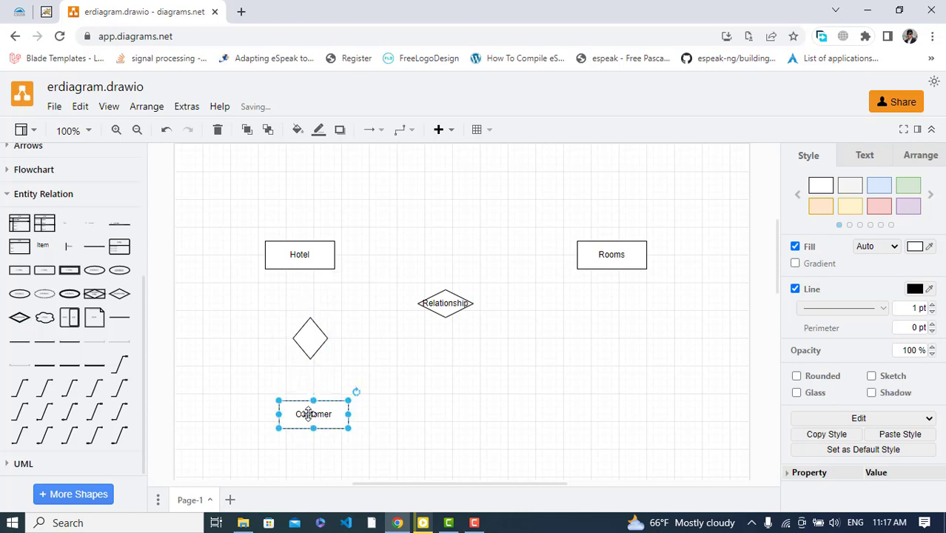
left_click_drag(308, 414, 294, 415)
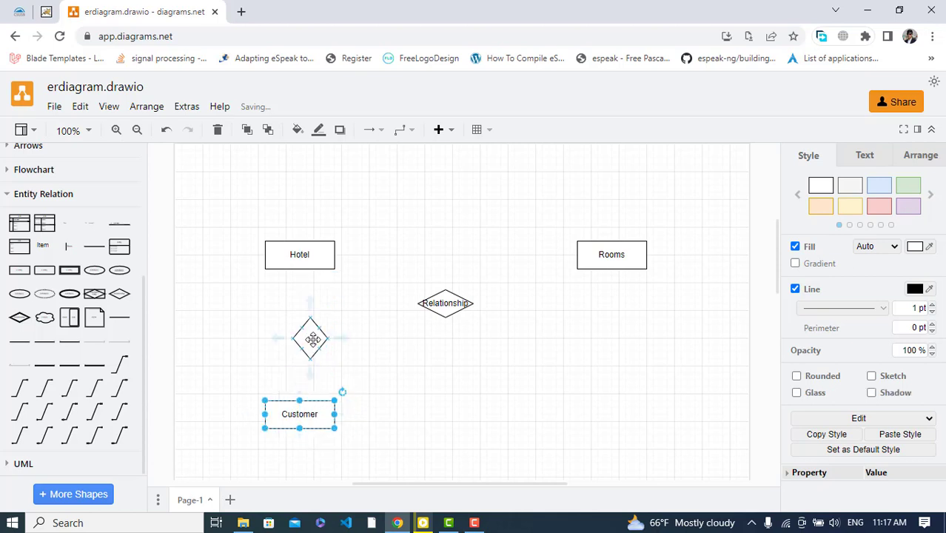
left_click_drag(313, 340, 302, 339)
Move the Relationship diamond between Hotel and Rooms, level with them, and relabel it "has"
left_click_drag(446, 296, 461, 253)
double_click(461, 254)
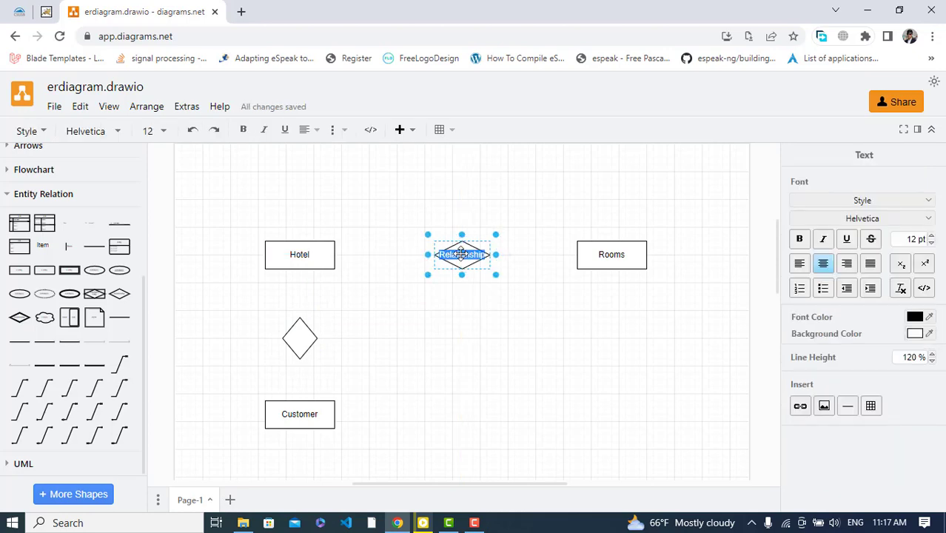
key("BackSpace")
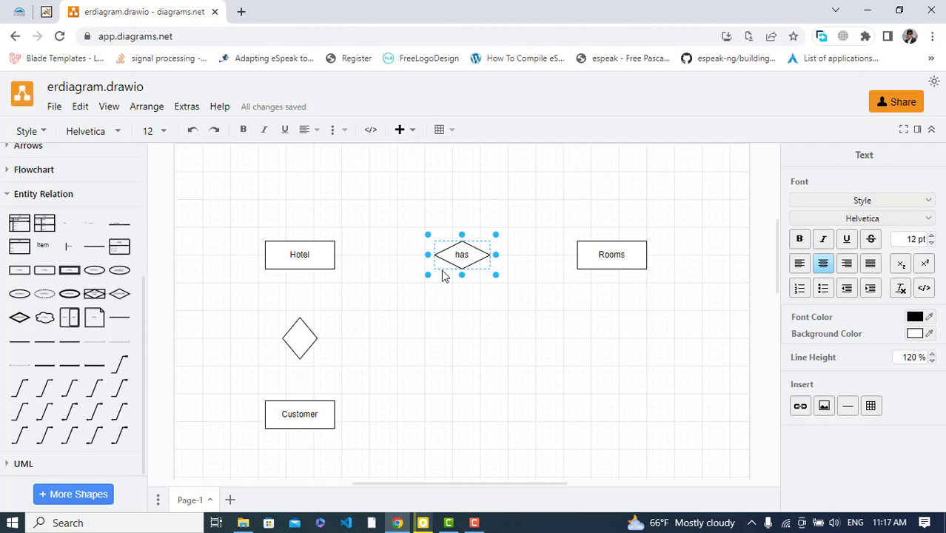
Move the blank diamond to the open area between Customer and Rooms and label it "Reserve"
left_click(299, 338)
left_click_drag(299, 338, 520, 369)
double_click(517, 359)
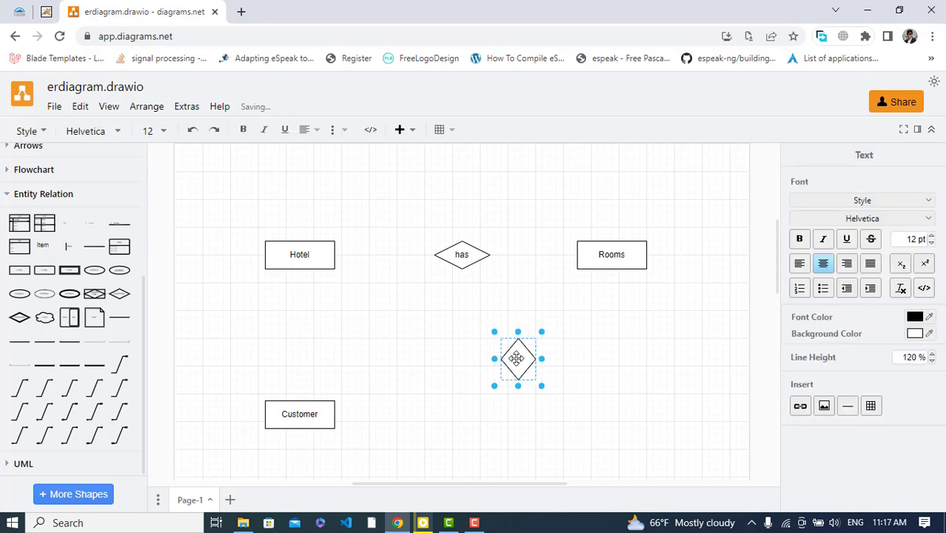
type("Reserve")
left_click(605, 350)
left_click(609, 351)
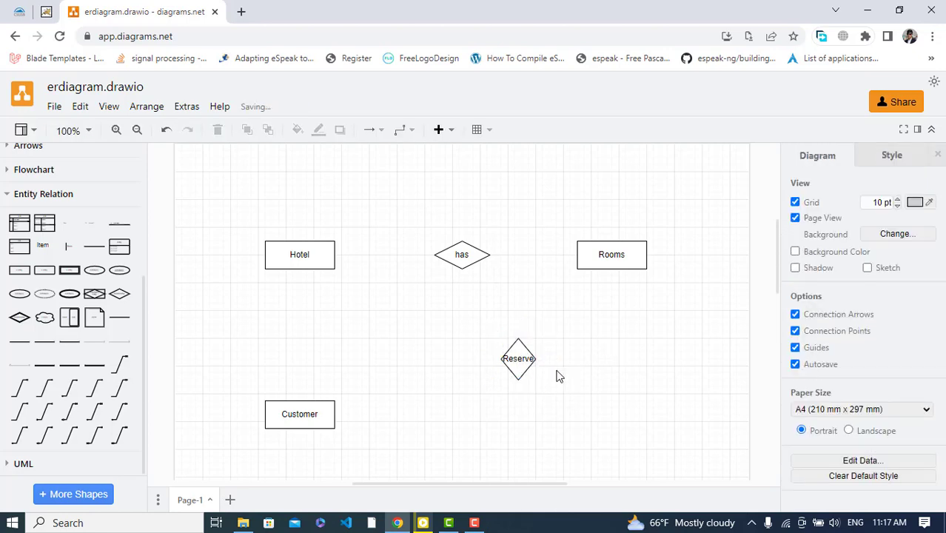
Resize the Reserve diamond to be wider and less tall so its label fits inside
left_click(511, 363)
left_click_drag(518, 379, 492, 355)
left_click(614, 367)
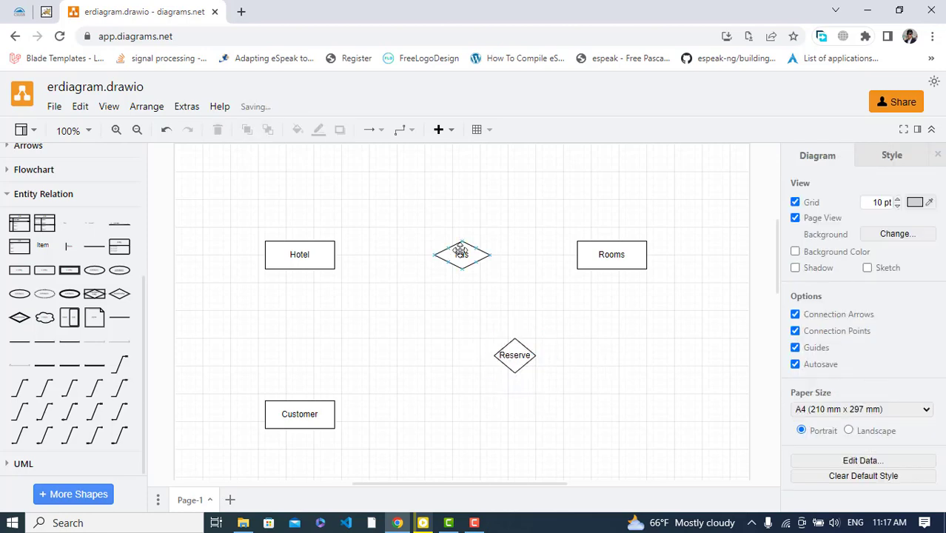
left_click(461, 250)
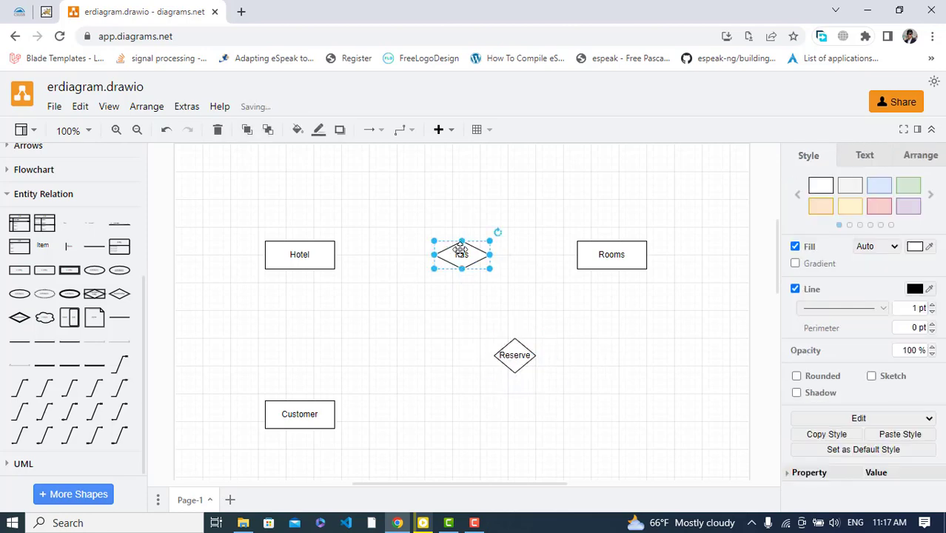
left_click(587, 316)
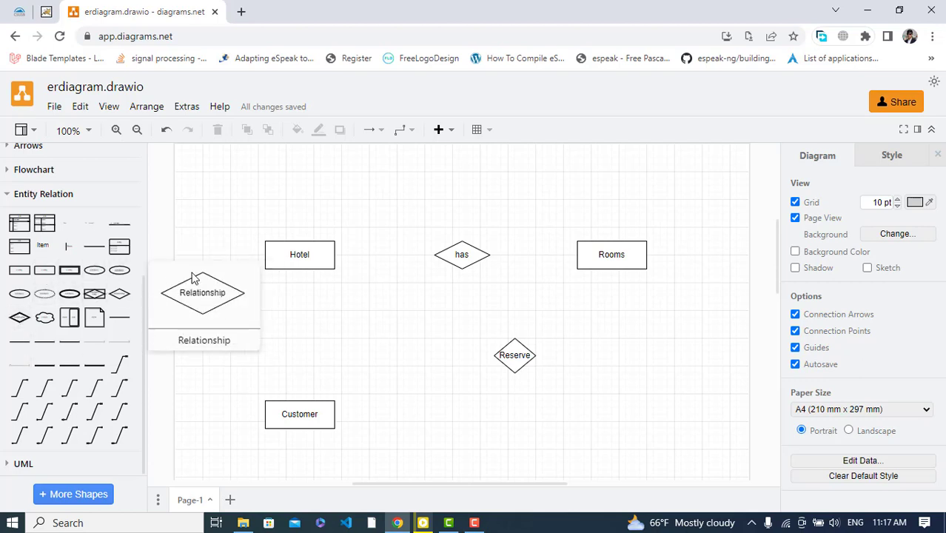
left_click(293, 259)
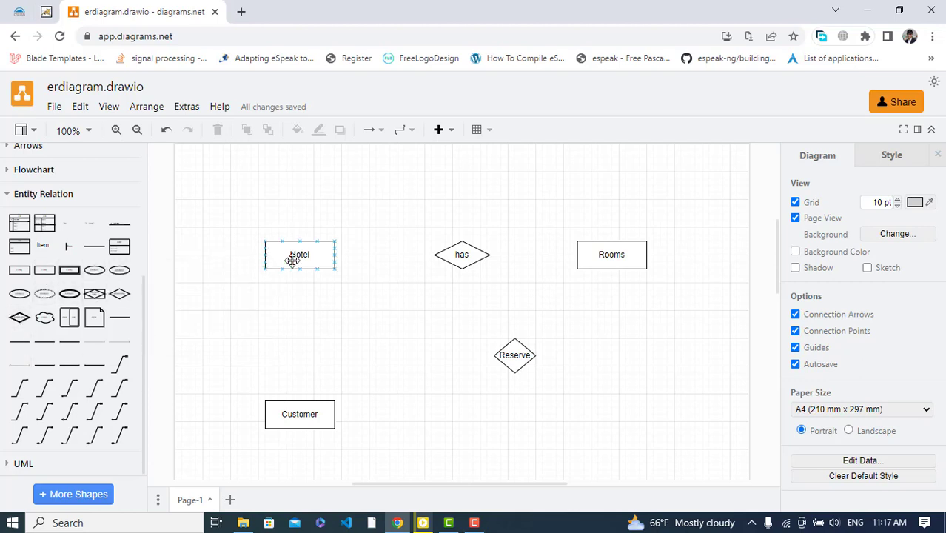
Insert a plain attribute ellipse, place it above and to the left of Hotel, and label it "Name"
left_click(97, 273)
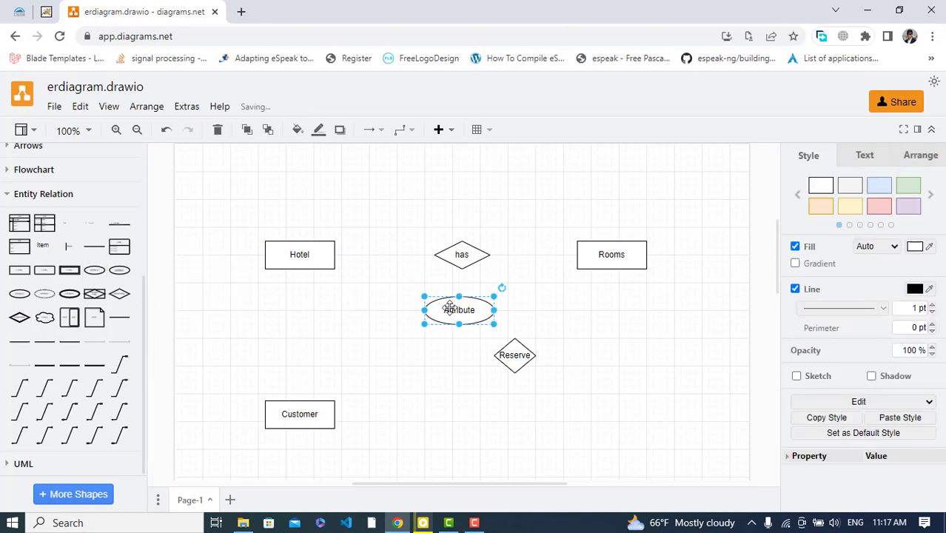
left_click_drag(450, 309, 225, 186)
double_click(225, 185)
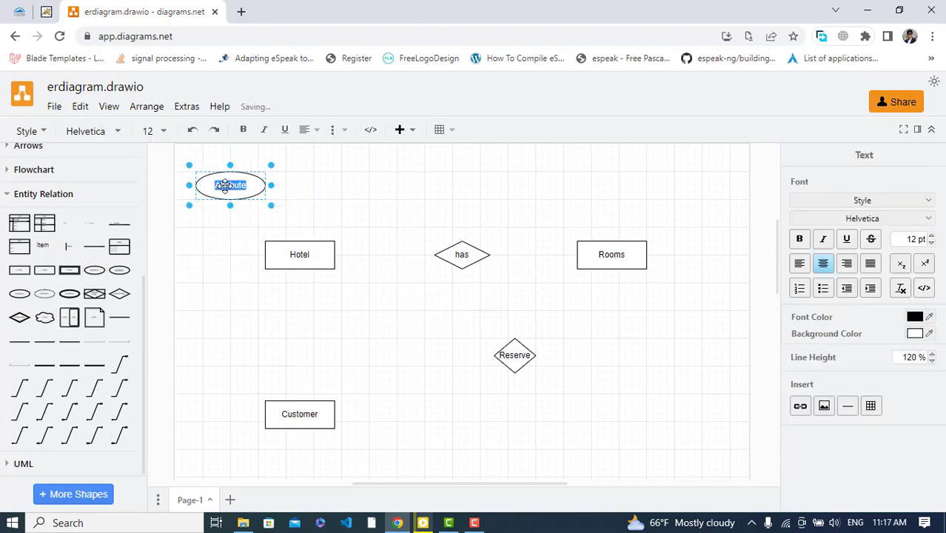
type("Name")
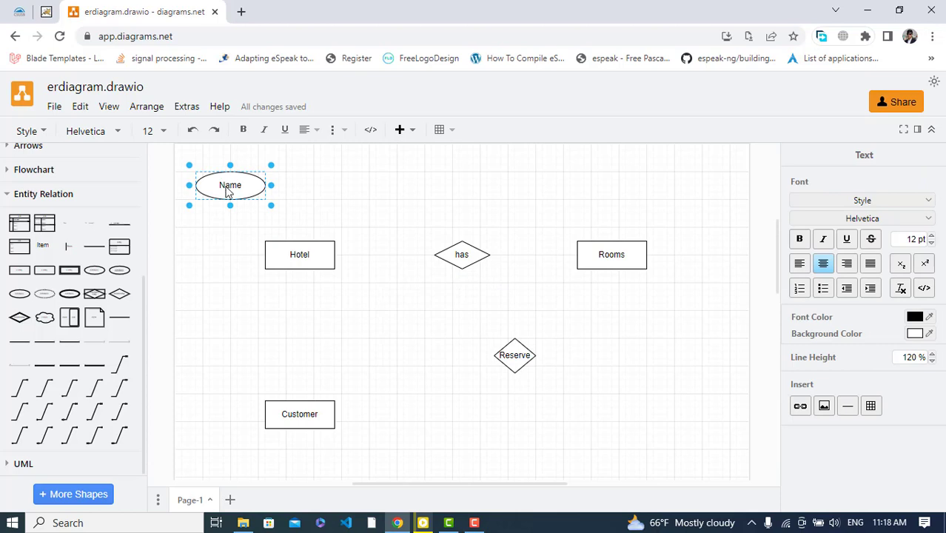
left_click(295, 186)
Add a connected copy of the Name ellipse to its right, label it "Address" and delete the connecting arrow
left_click(250, 185)
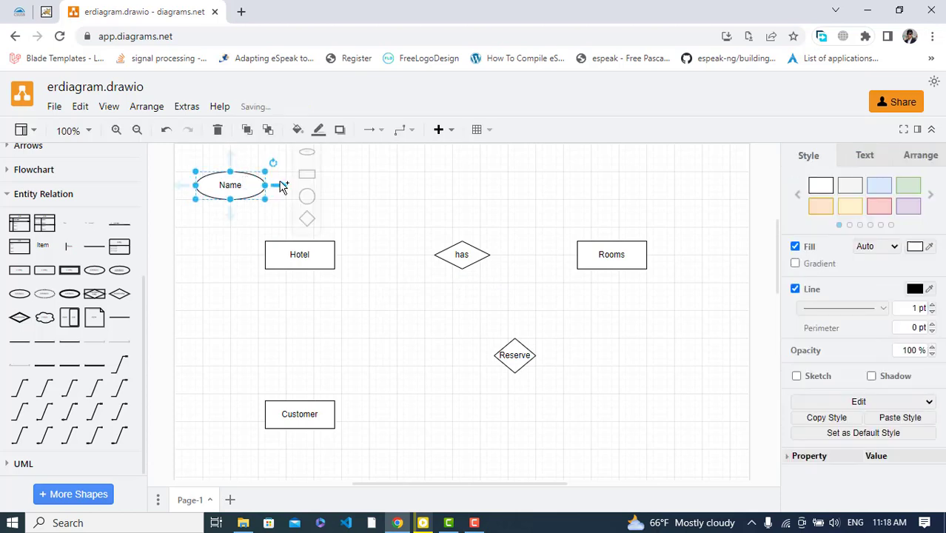
left_click(310, 157)
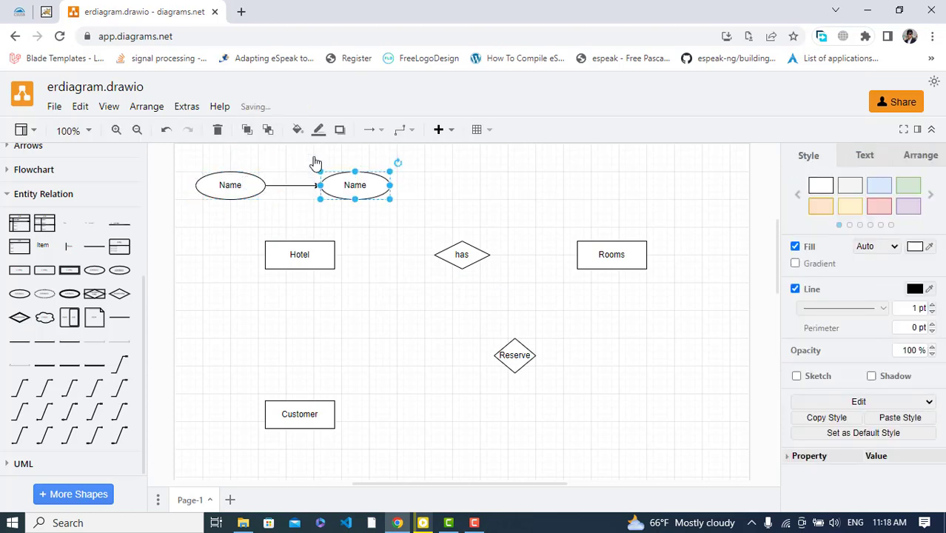
double_click(358, 189)
type("Address")
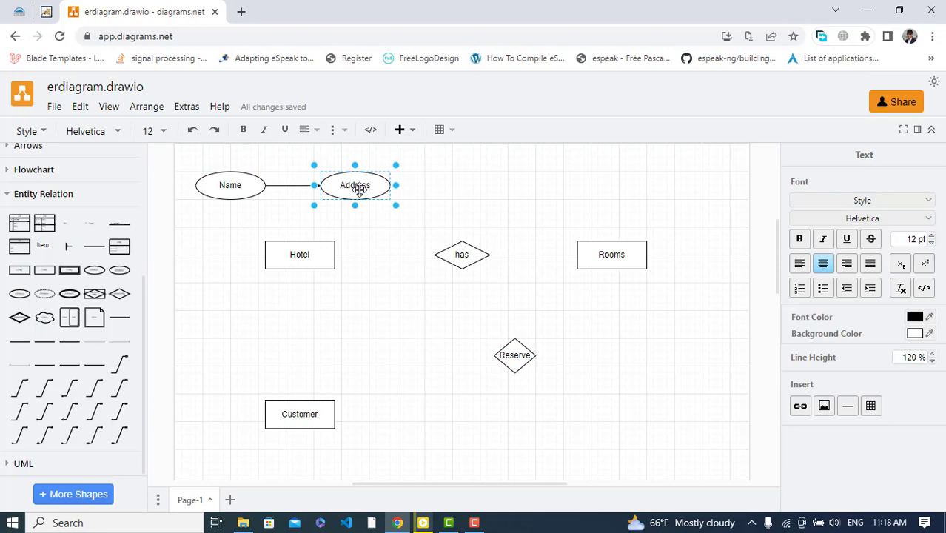
left_click(342, 257)
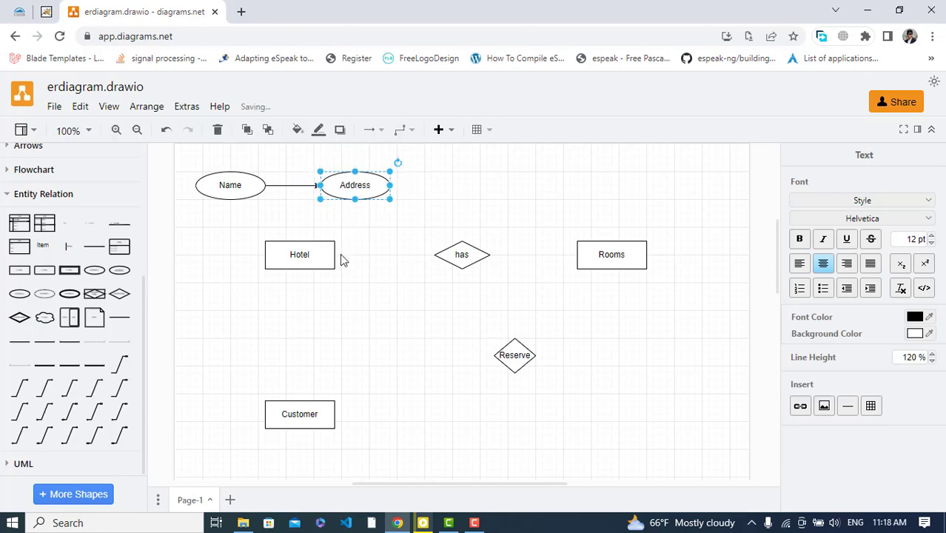
left_click(300, 186)
key("Delete")
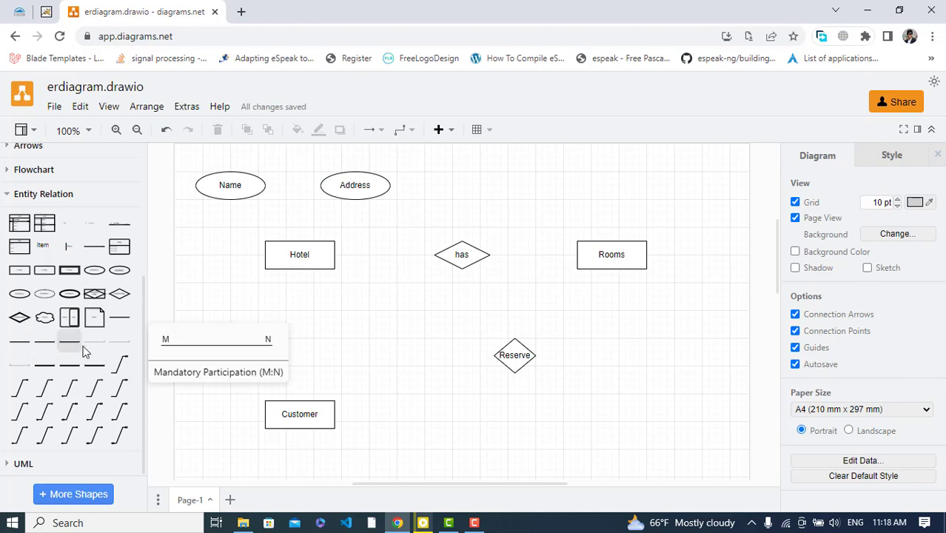
Connect the Name and Address attributes to the top centre of Hotel with plain straight lines
left_click(121, 319)
left_click_drag(429, 311, 299, 241)
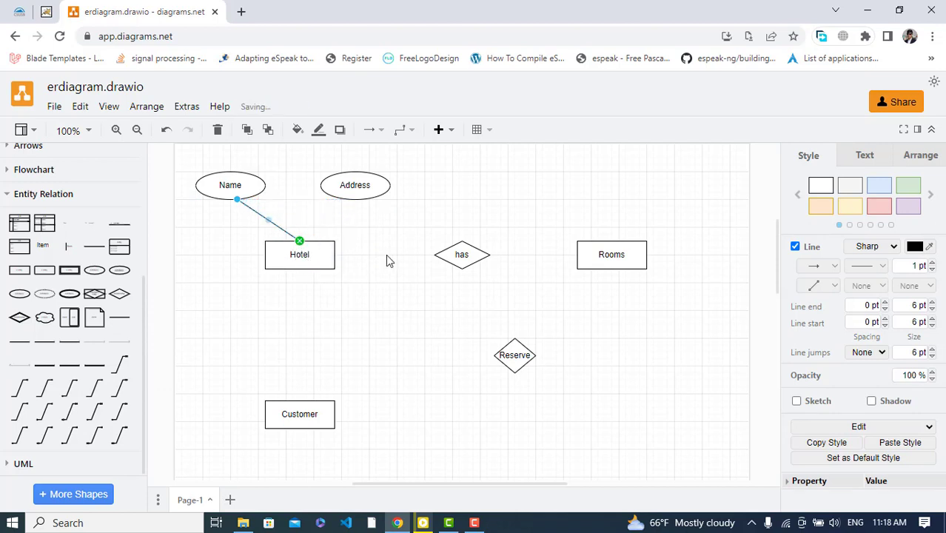
key("ctrl+d")
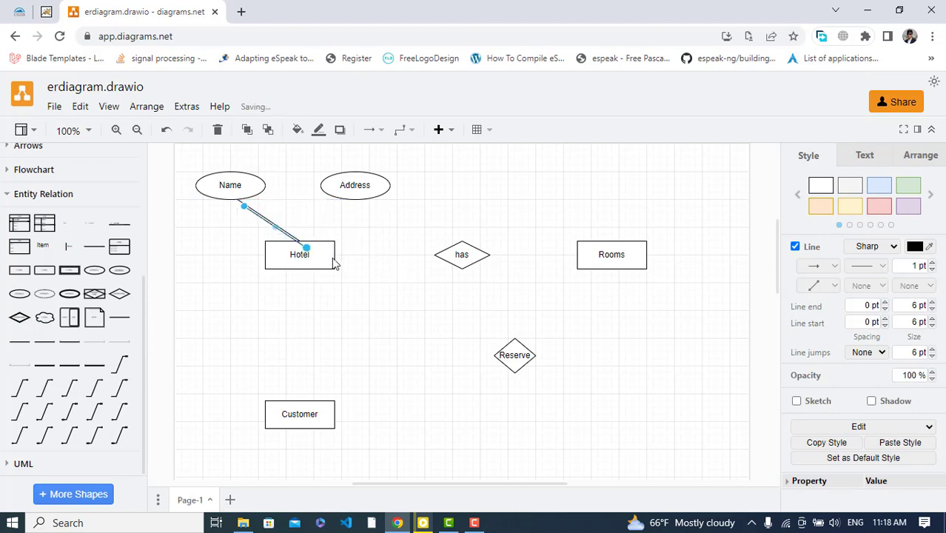
mouse_move(309, 248)
left_mouse_down()
mouse_move(391, 233)
mouse_move(401, 243)
mouse_move(299, 242)
left_mouse_up()
left_click(393, 274)
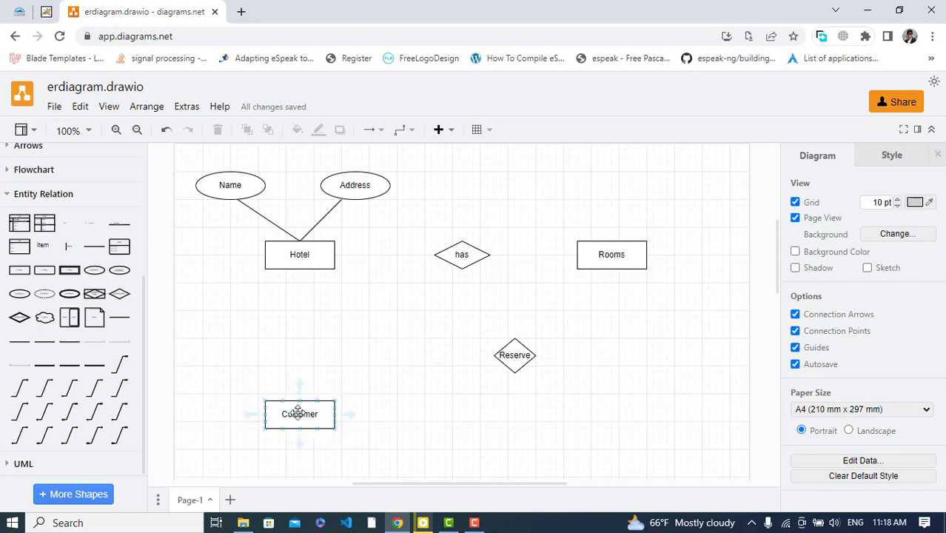
Move Customer up a little and add an attribute with a dashed underline at its lower left, labelled "ID"
left_click_drag(298, 413, 296, 374)
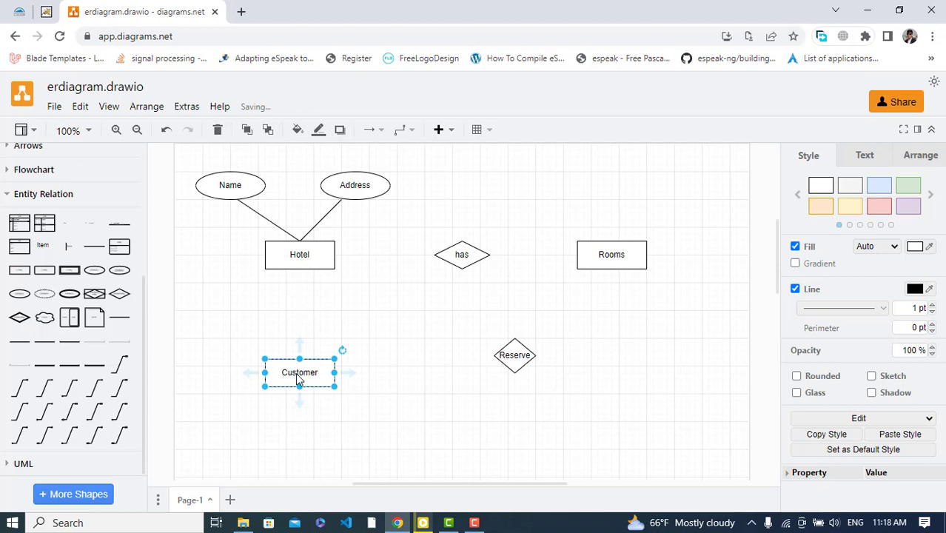
left_click(20, 294)
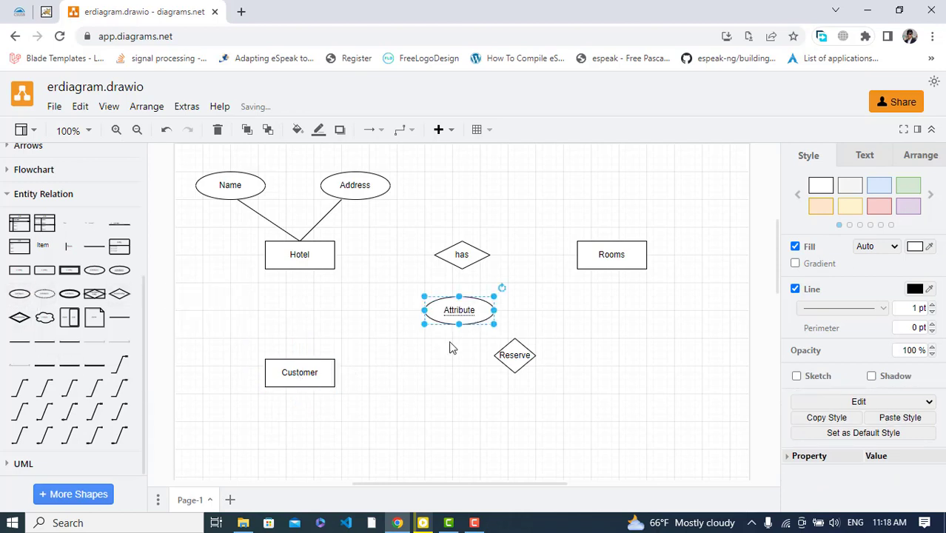
left_click_drag(463, 317, 201, 413)
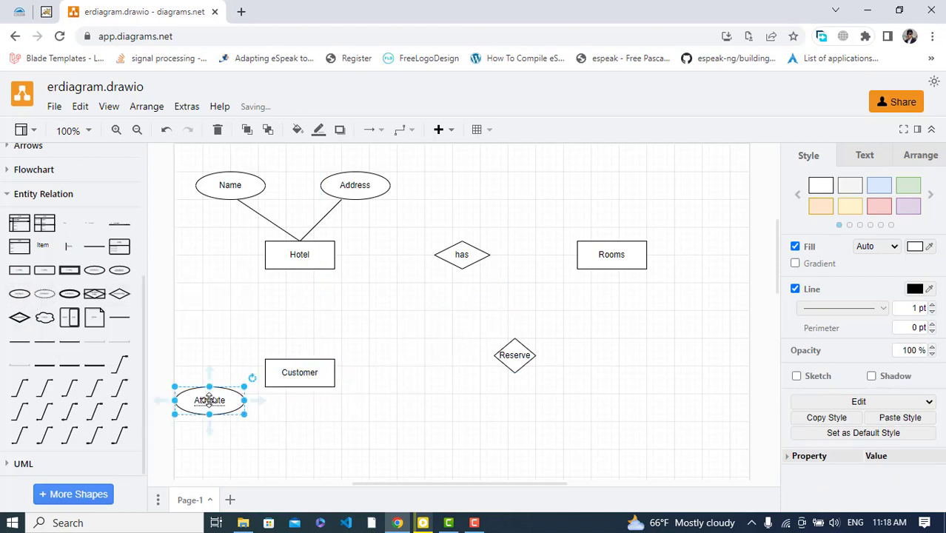
double_click(209, 400)
type("ID")
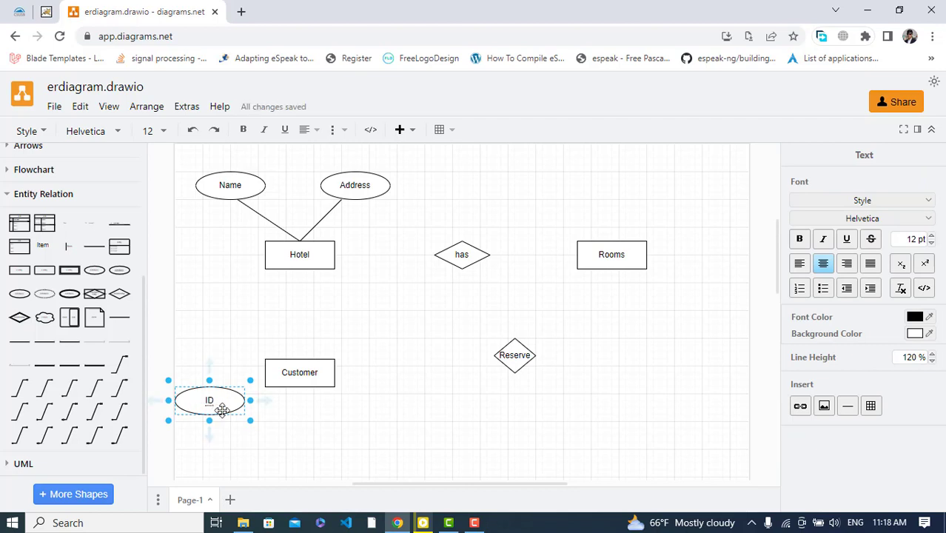
left_click(310, 421)
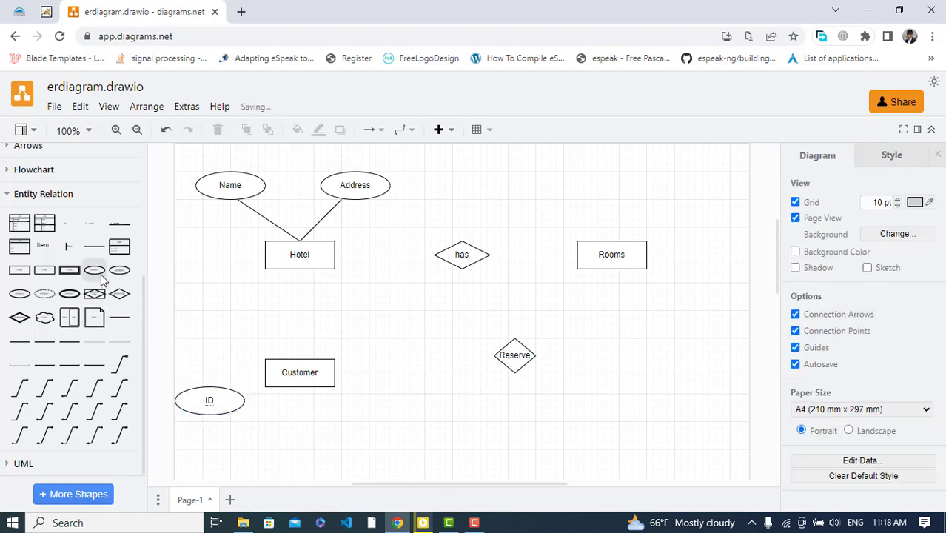
Add a double-outlined attribute ellipse labelled "Phone" below Customer, just to the lower right of ID
mouse_move(114, 274)
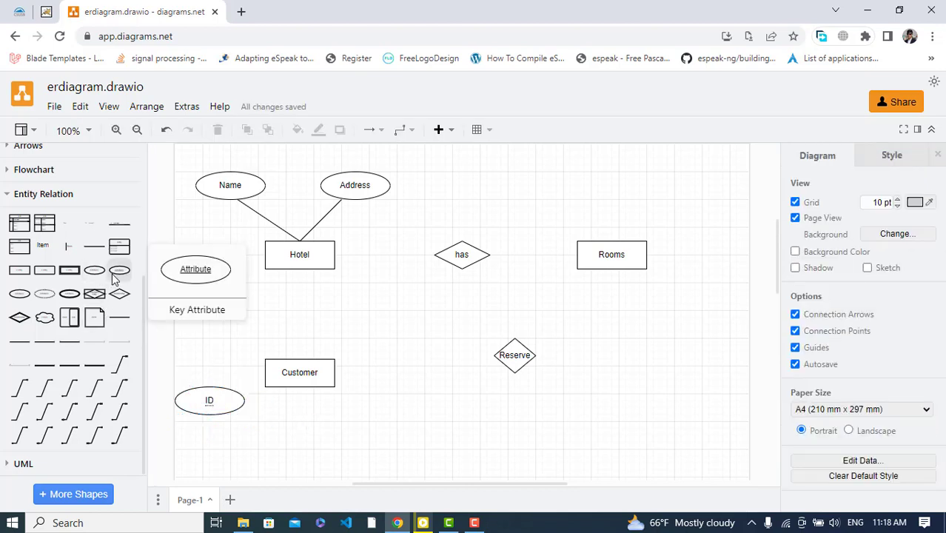
left_click(80, 295)
left_click_drag(473, 318, 307, 422)
double_click(303, 420)
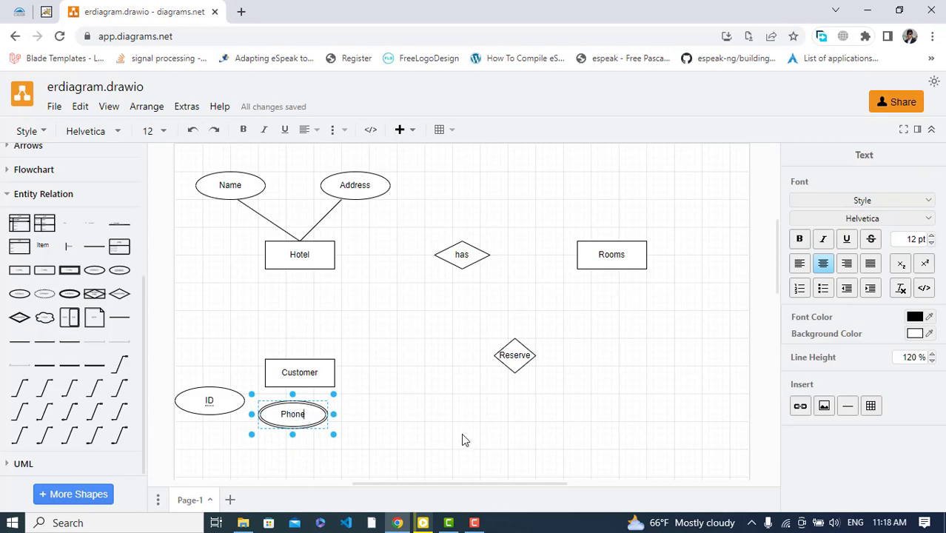
type("Phone")
left_click(418, 417)
left_click_drag(295, 411, 282, 426)
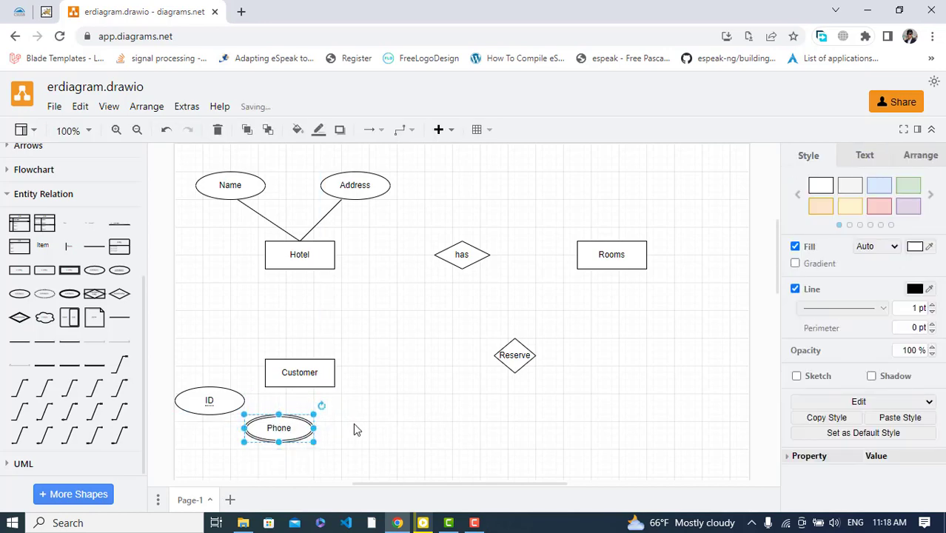
left_click(354, 424)
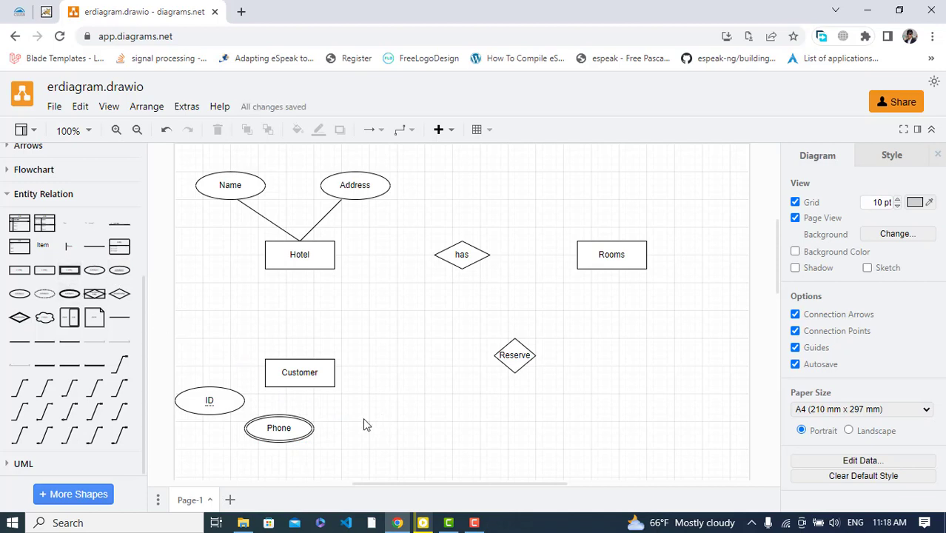
Add a dashed attribute ellipse labelled "Age" below Customer, to the lower right of Phone
left_click(45, 295)
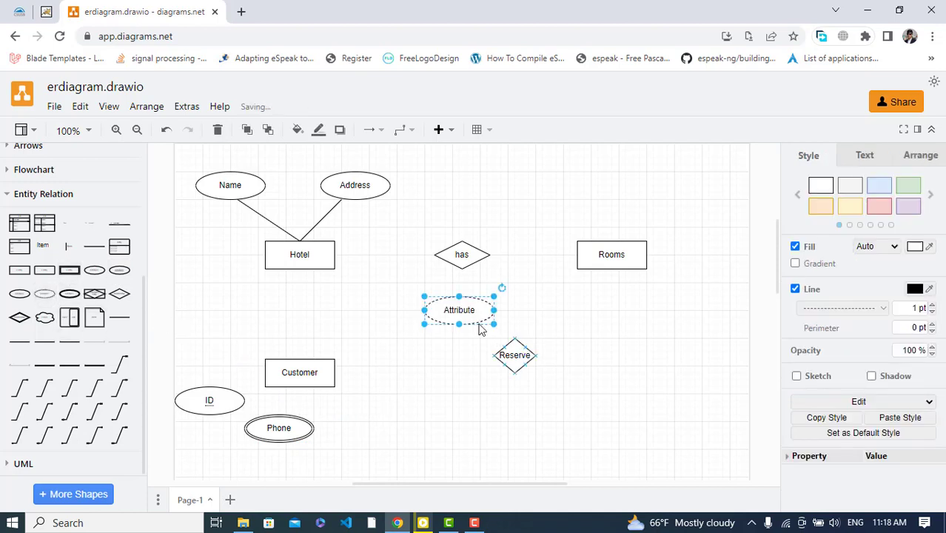
left_click_drag(462, 317, 370, 419)
double_click(371, 419)
type("Age")
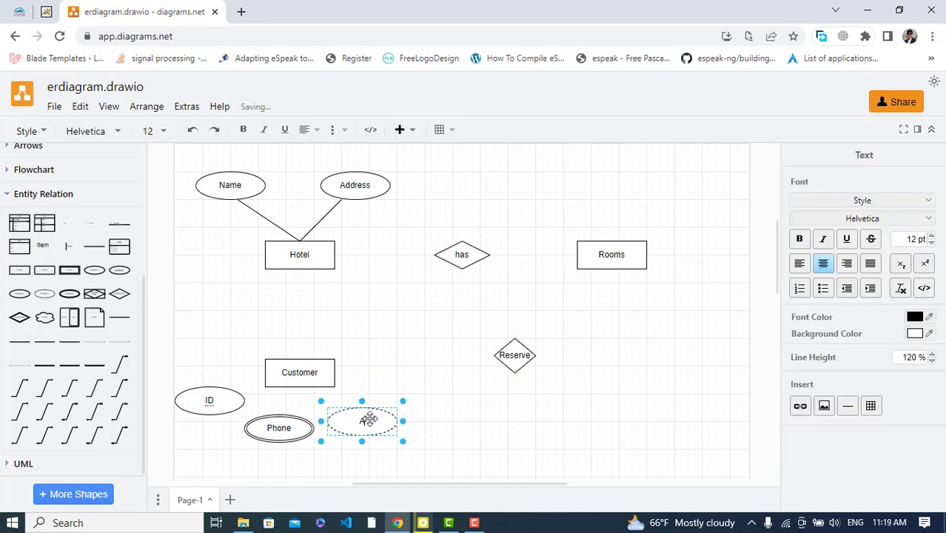
left_click(426, 446)
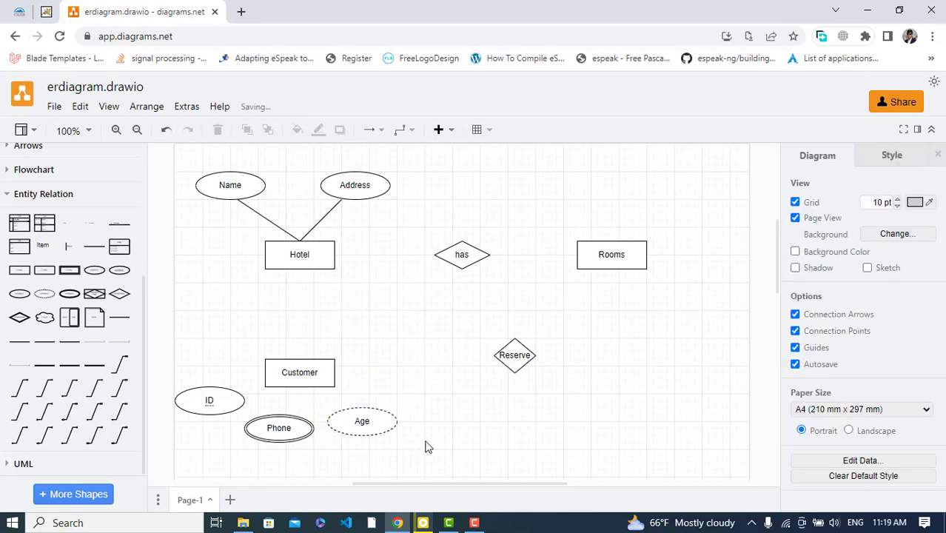
left_click_drag(376, 421, 368, 442)
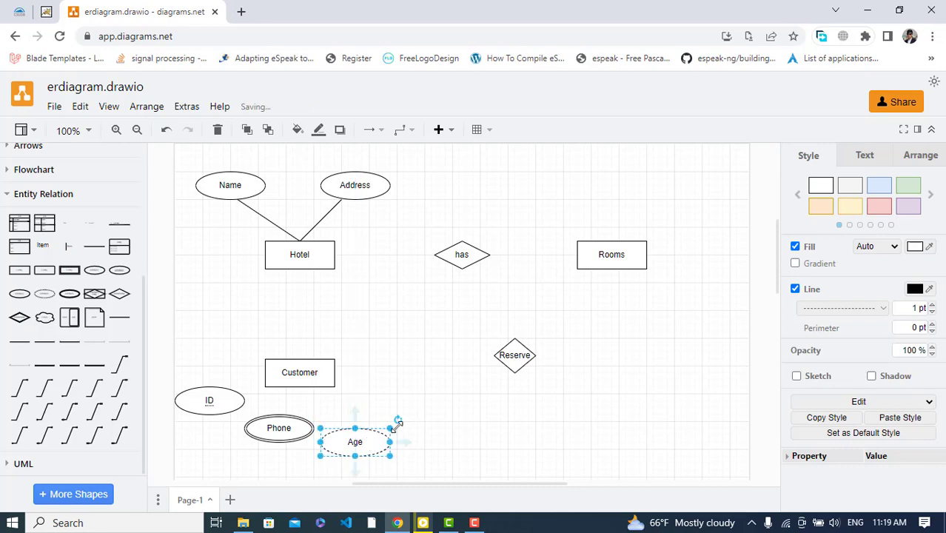
left_click(435, 425)
Shrink the ID ellipse and move the Phone ellipse left so that it sits just below ID
left_click_drag(278, 429, 216, 407)
left_click(224, 402)
left_click(234, 427)
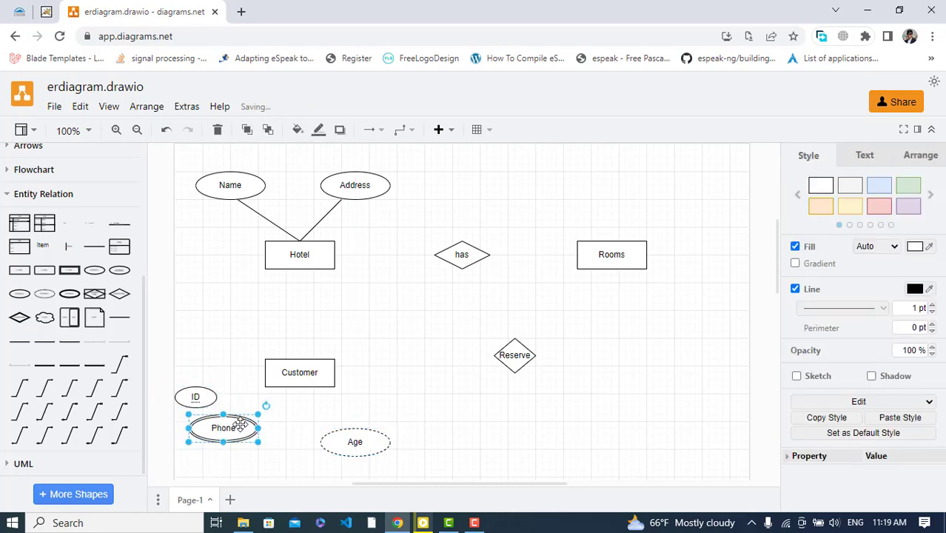
Shrink the Phone and Age ellipses and move Age left so that it sits just to the lower right of Phone
left_click_drag(258, 442, 224, 413)
left_click_drag(337, 447, 269, 447)
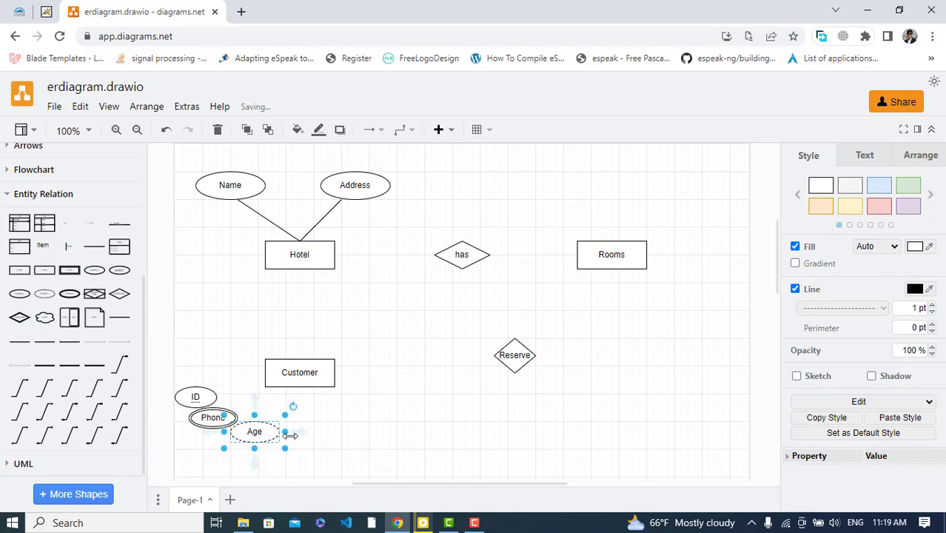
mouse_move(296, 433)
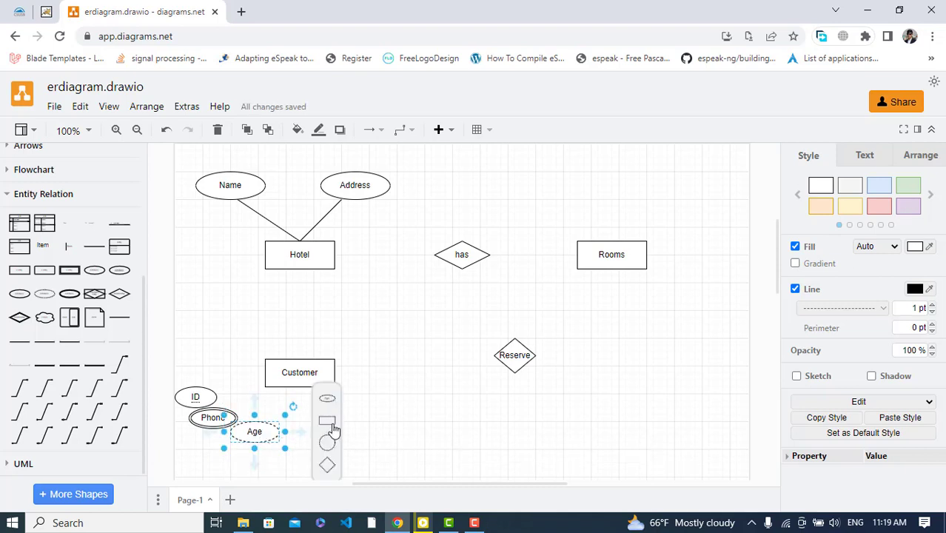
left_click(198, 395)
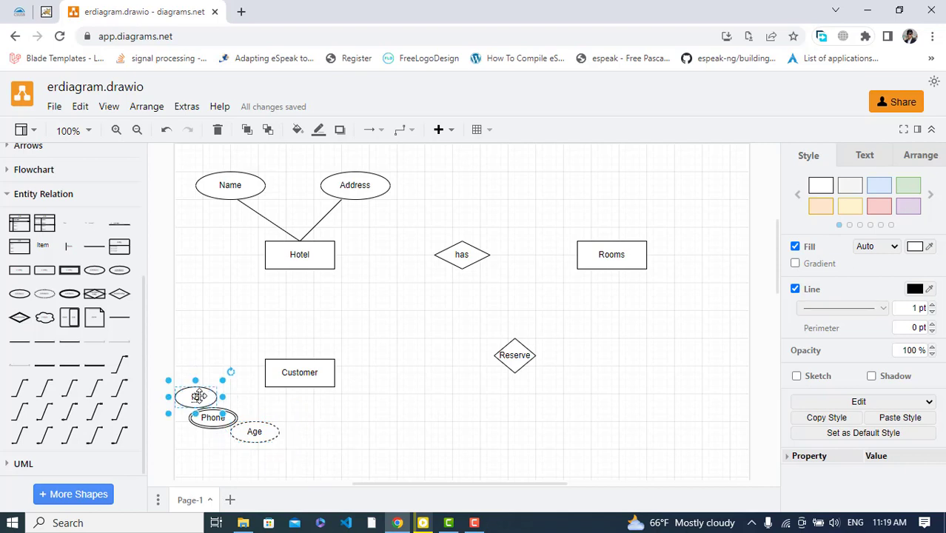
mouse_move(237, 397)
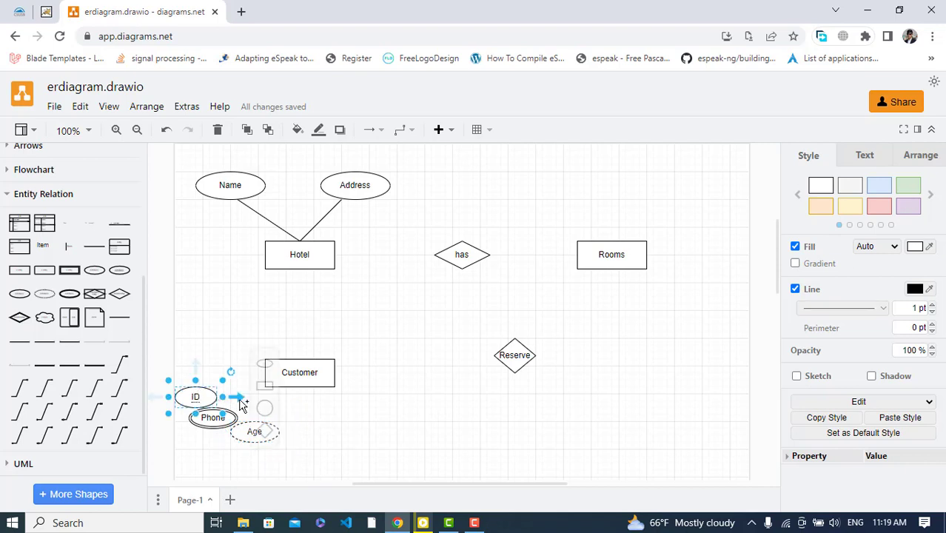
left_click(267, 367)
mouse_move(258, 439)
left_mouse_down()
mouse_move(267, 440)
mouse_move(256, 434)
left_mouse_up()
left_click(357, 439)
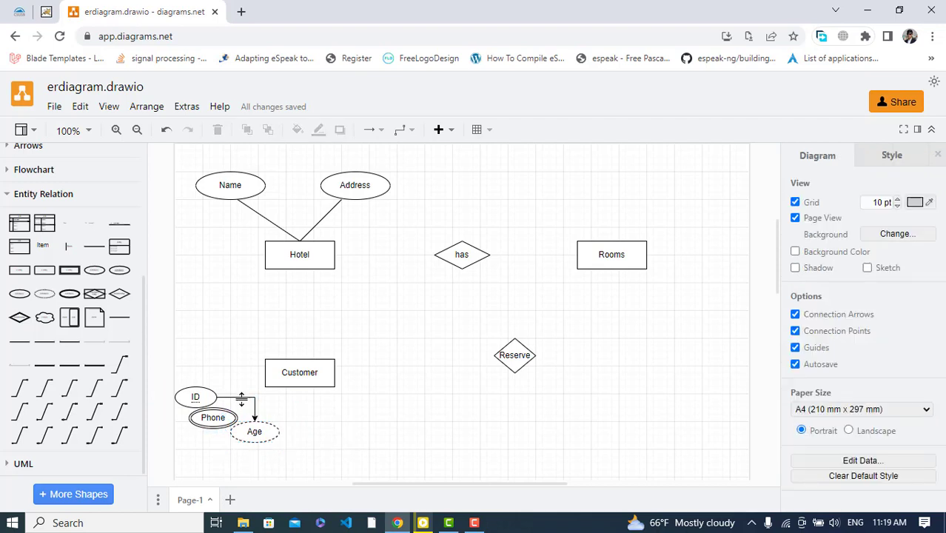
left_click(241, 398)
key("Delete")
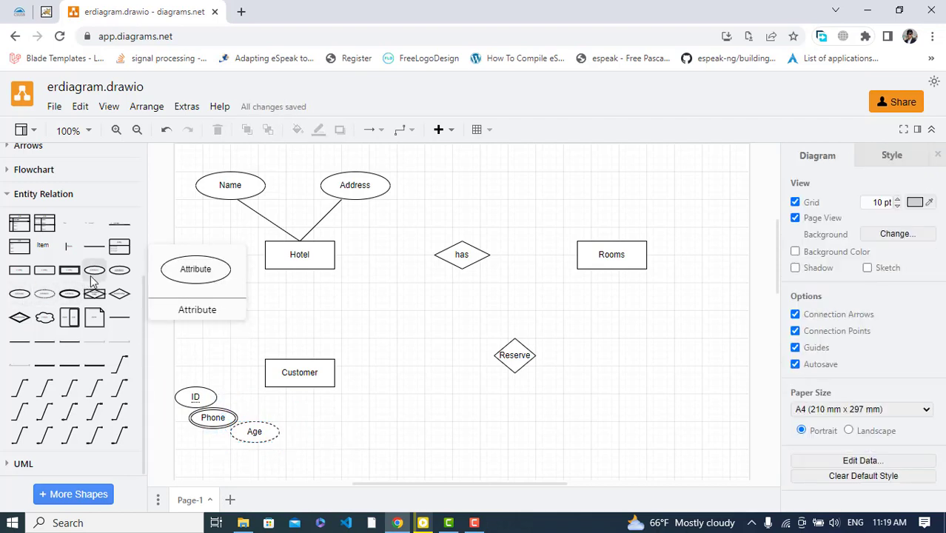
Add a plain attribute ellipse below Customer, to the right of the Age ellipse
left_click(20, 294)
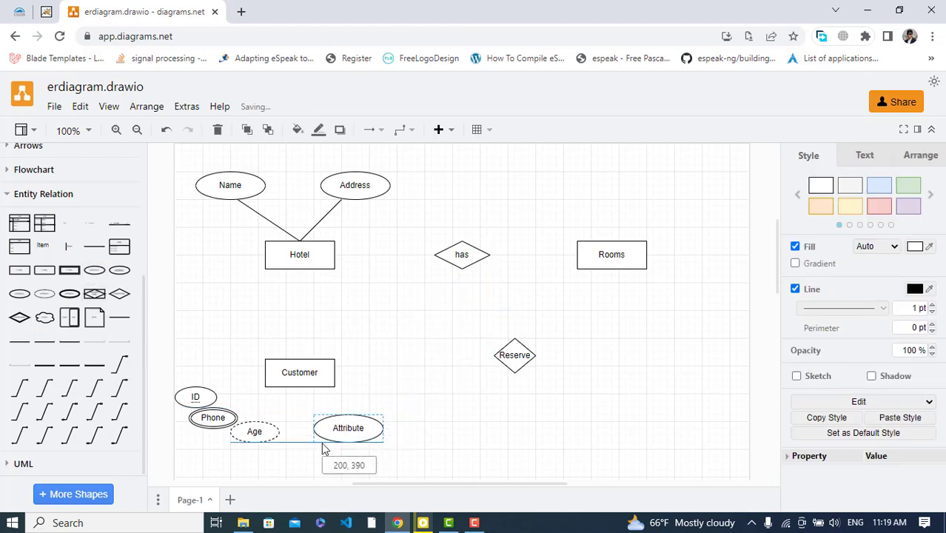